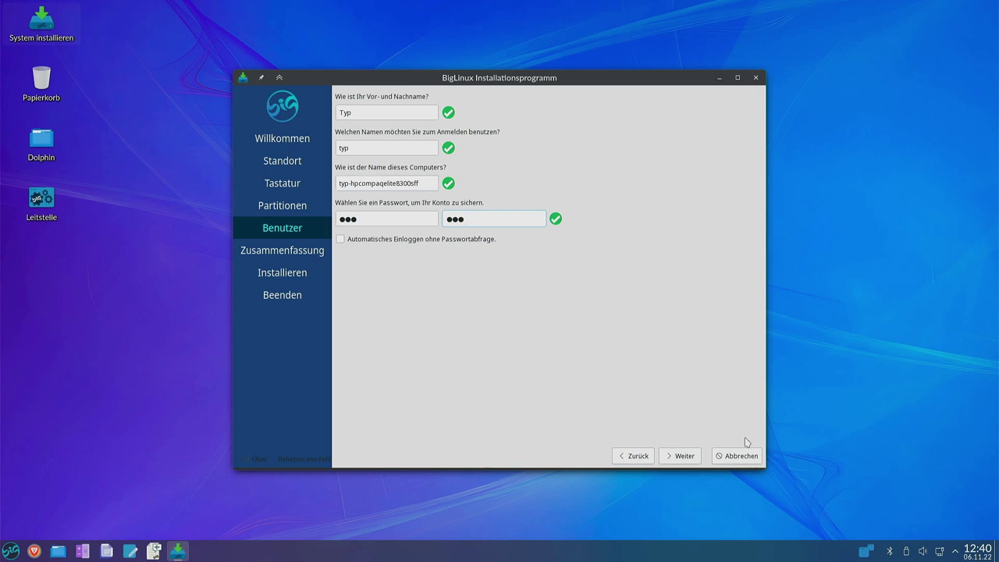
# Install BigLinux over the whole /dev/sda disk, confirming Jetzt installieren, then restart immediately.
pyautogui.click(685, 457)
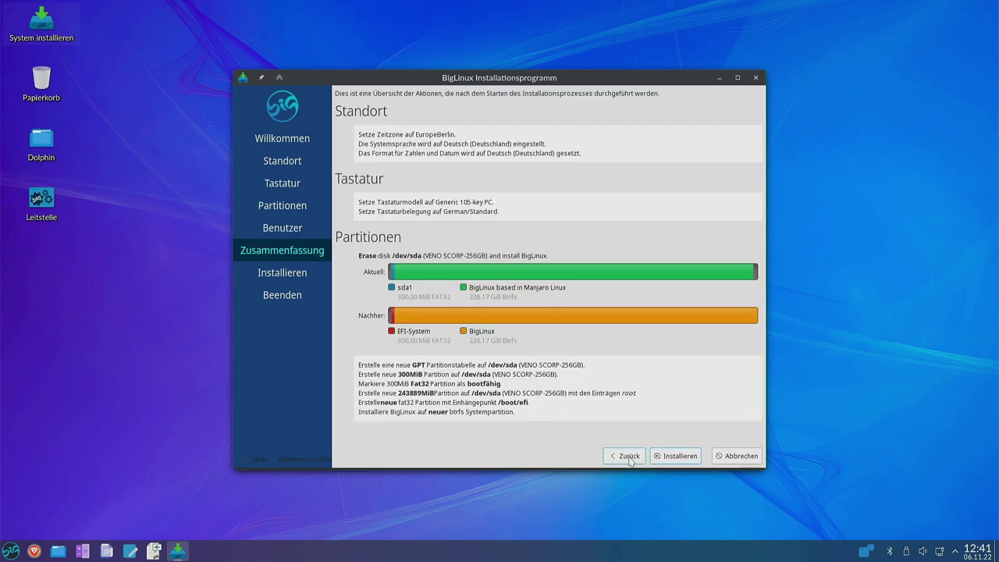
pyautogui.click(668, 457)
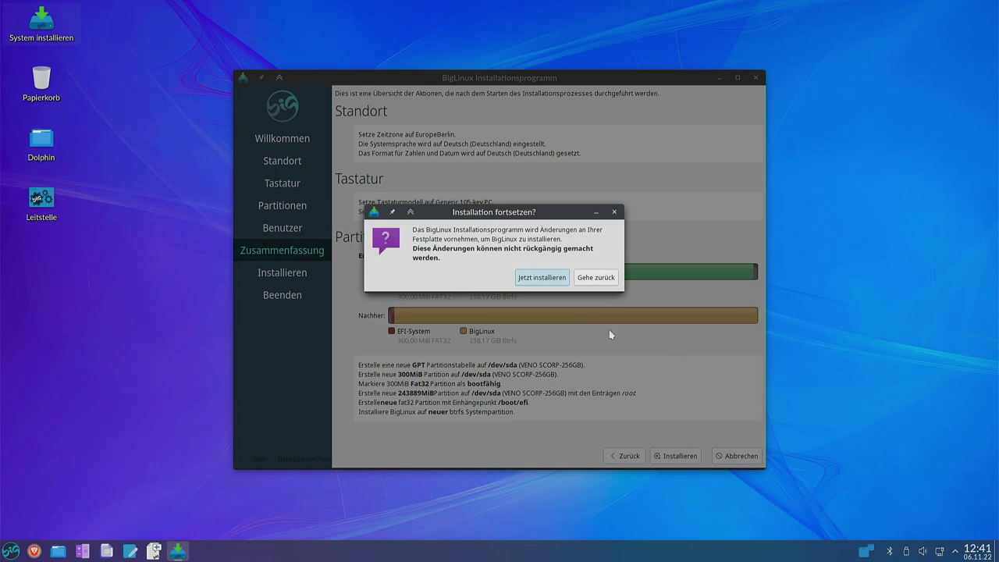
pyautogui.click(542, 278)
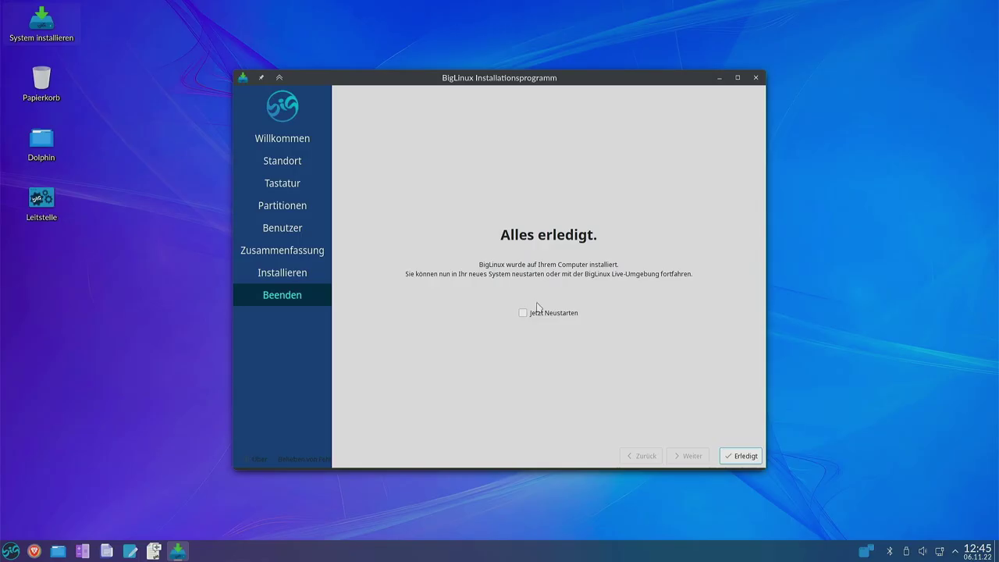
pyautogui.click(523, 313)
pyautogui.click(742, 456)
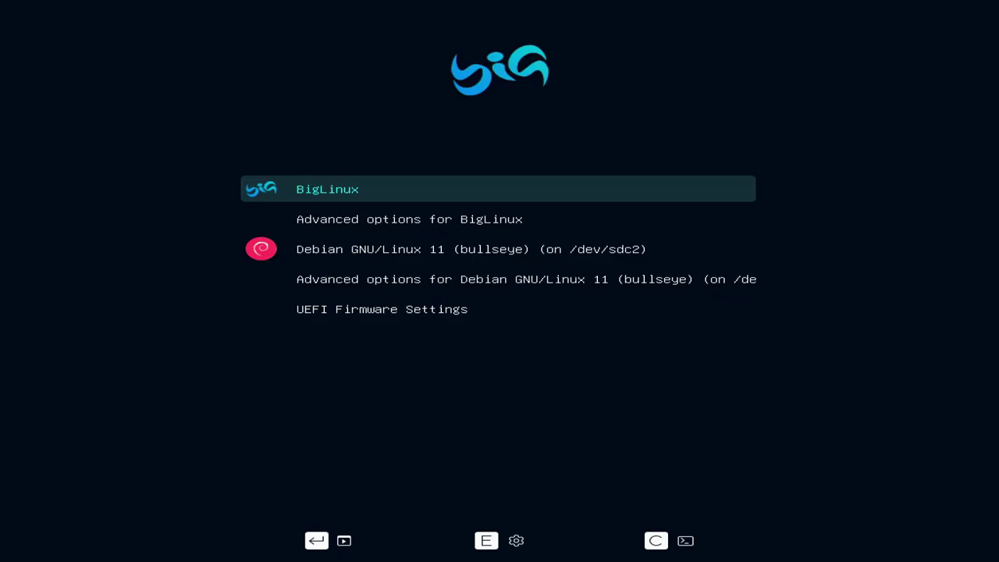
# Browse down to the Debian GNU/Linux 11 entry, then return to BigLinux and boot it.
pyautogui.press('Down')
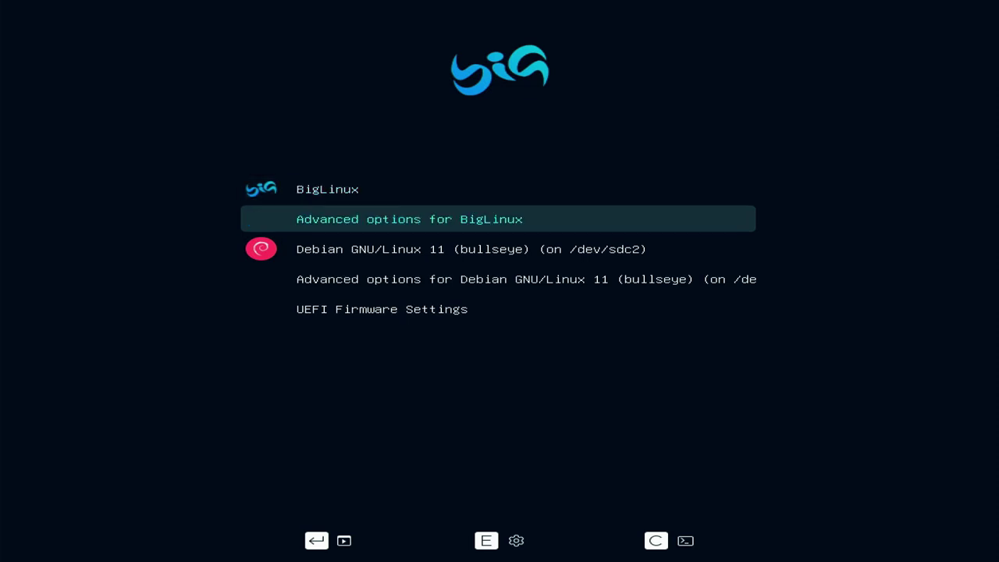
pyautogui.press('Down')
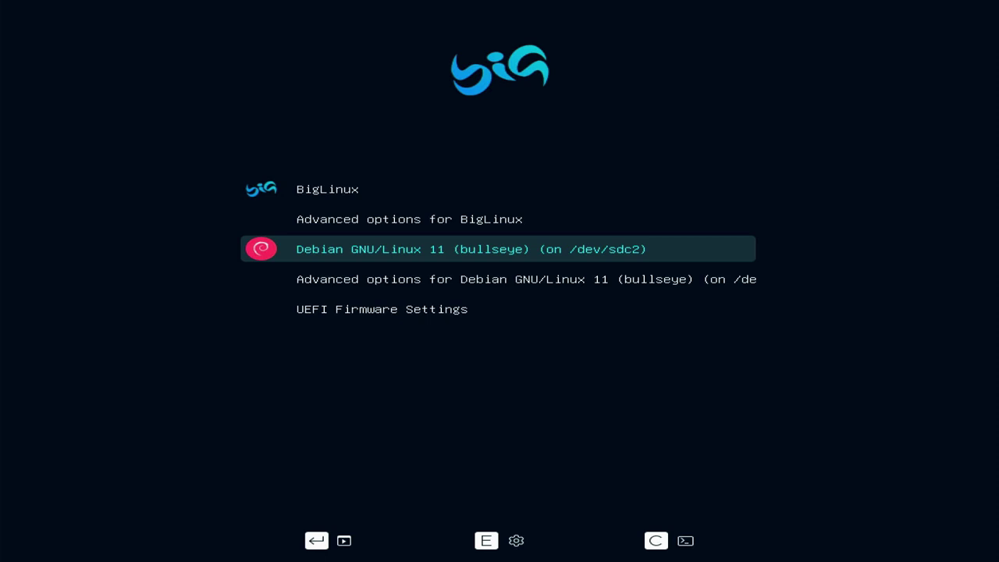
pyautogui.press('Up')
pyautogui.press('Up')
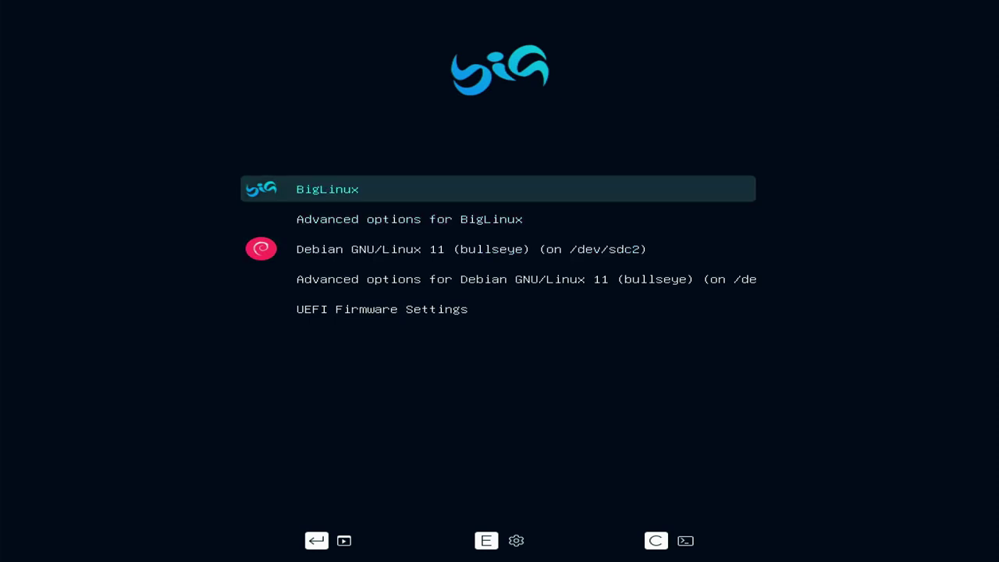
pyautogui.press('Return')
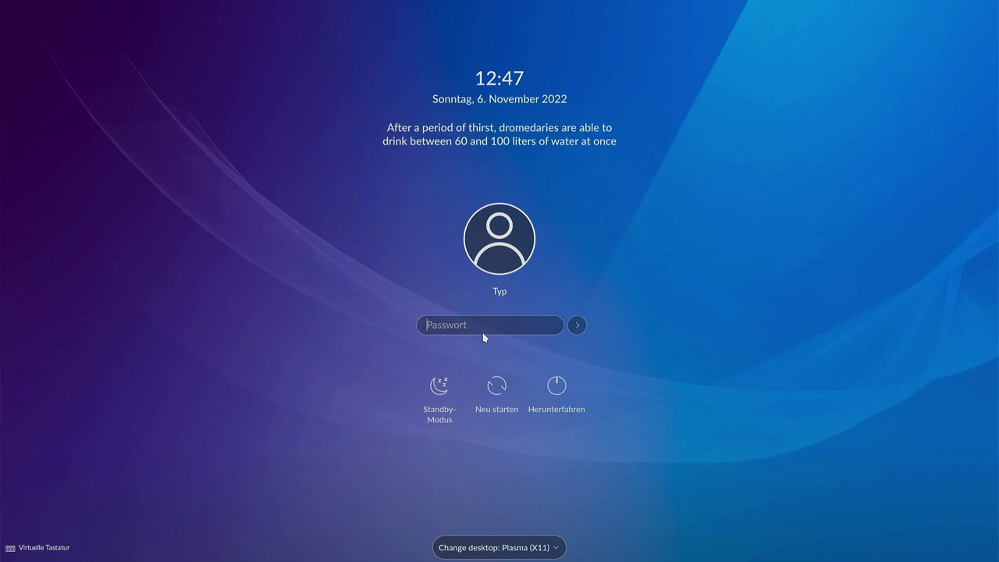
# Log in to the new user account with its password.
pyautogui.write('•••')
pyautogui.press('Return')
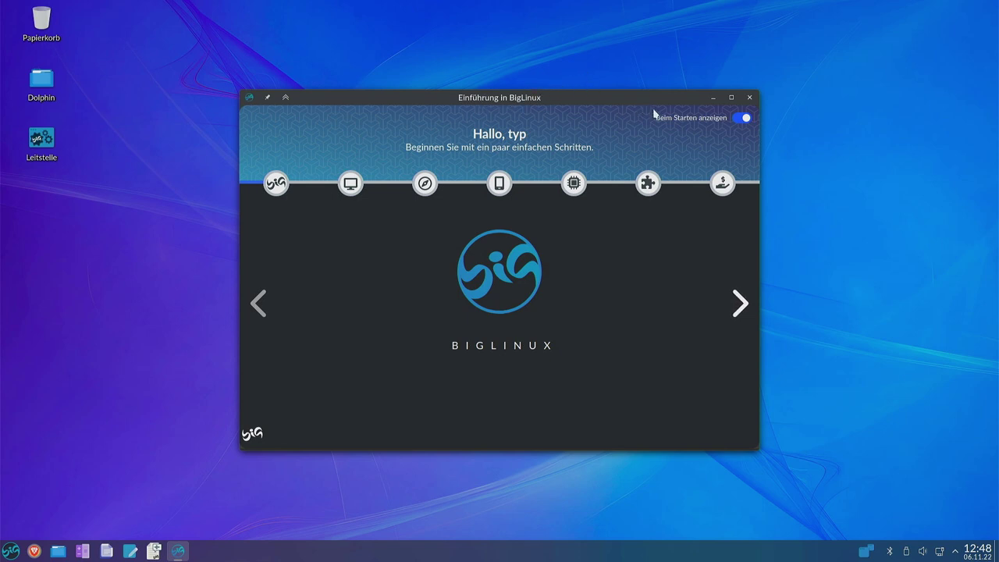
# Turn off Beim Starten anzeigen, maximize the welcome window and advance to Erste Anpassungen.
pyautogui.click(744, 121)
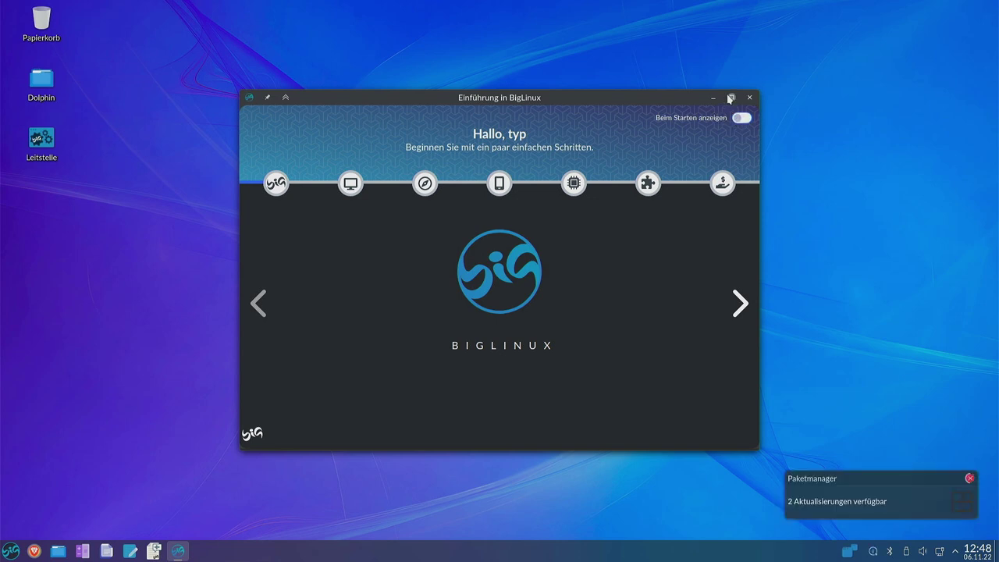
pyautogui.click(730, 98)
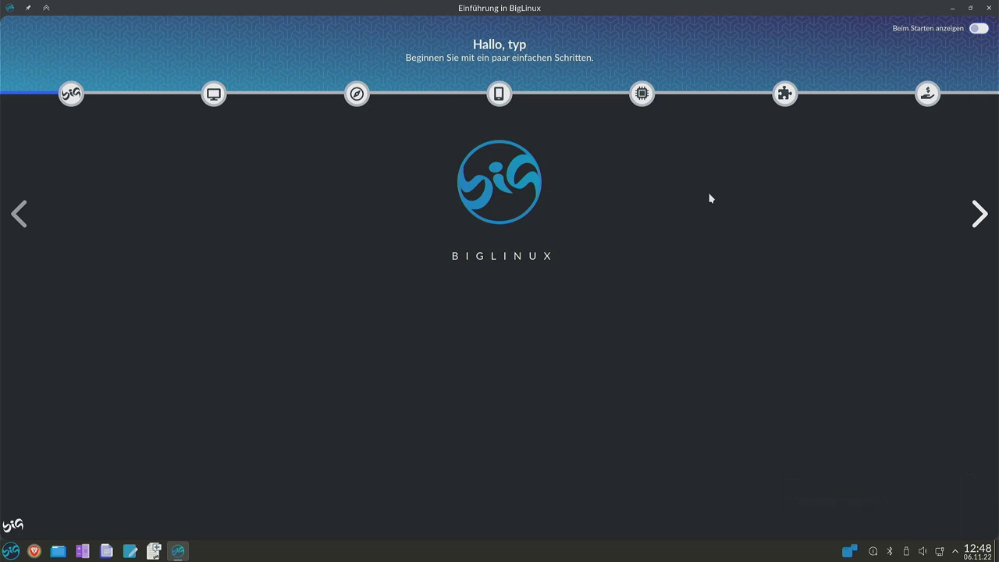
pyautogui.click(979, 215)
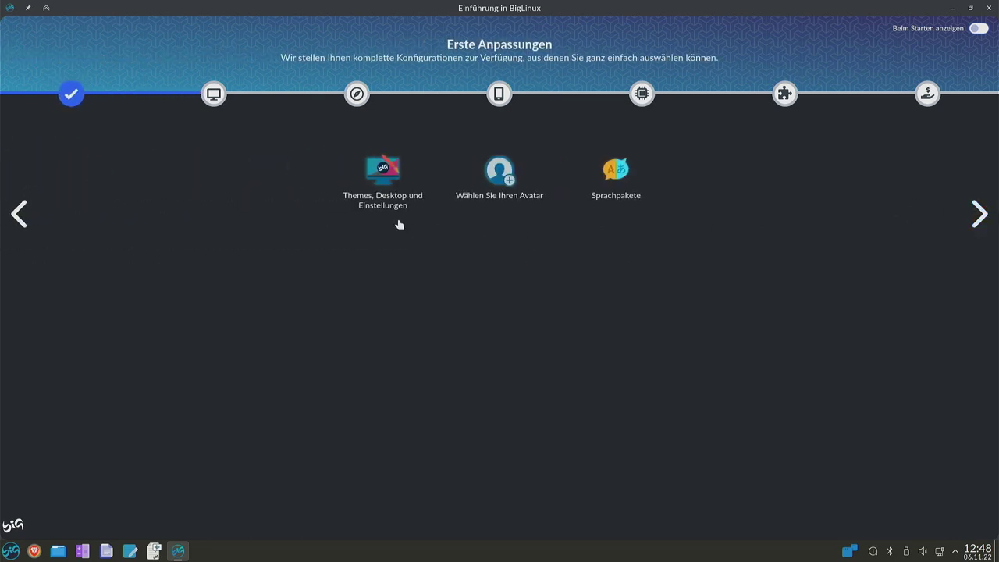
# Look through the Themes, Desktop und Einstellungen options and close them unchanged.
pyautogui.click(393, 222)
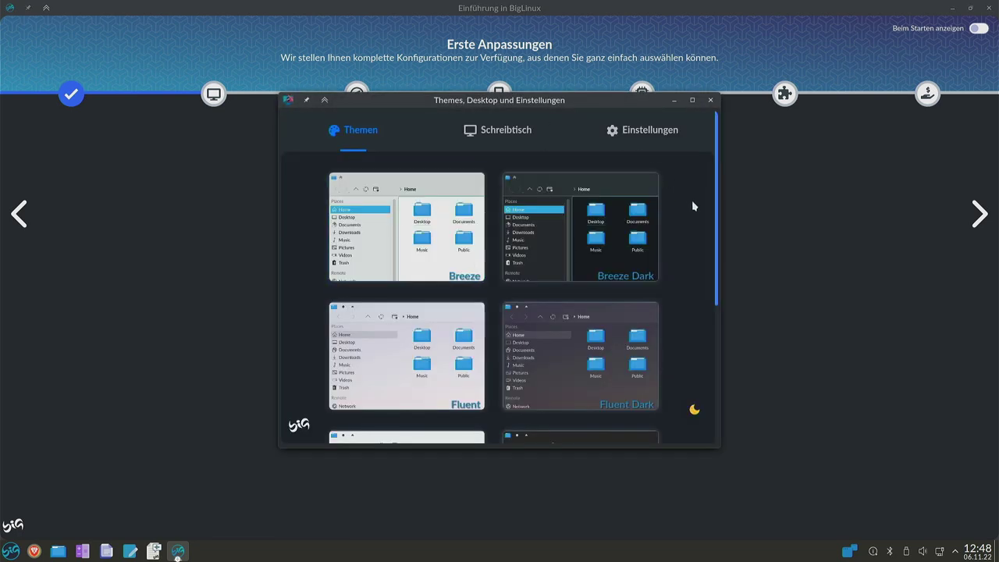
pyautogui.scroll(-2, 692, 205)
pyautogui.scroll(-2, 684, 216)
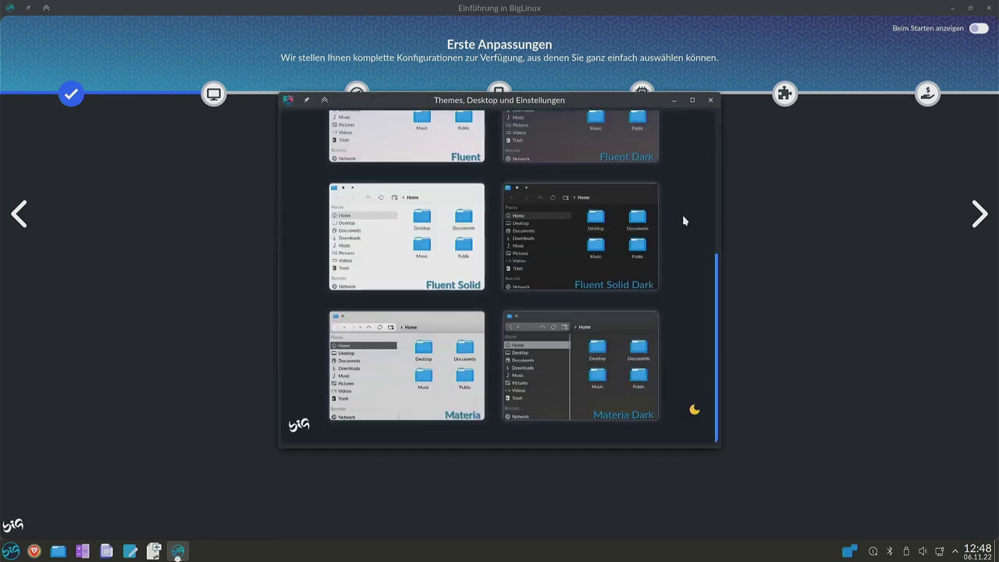
pyautogui.click(710, 100)
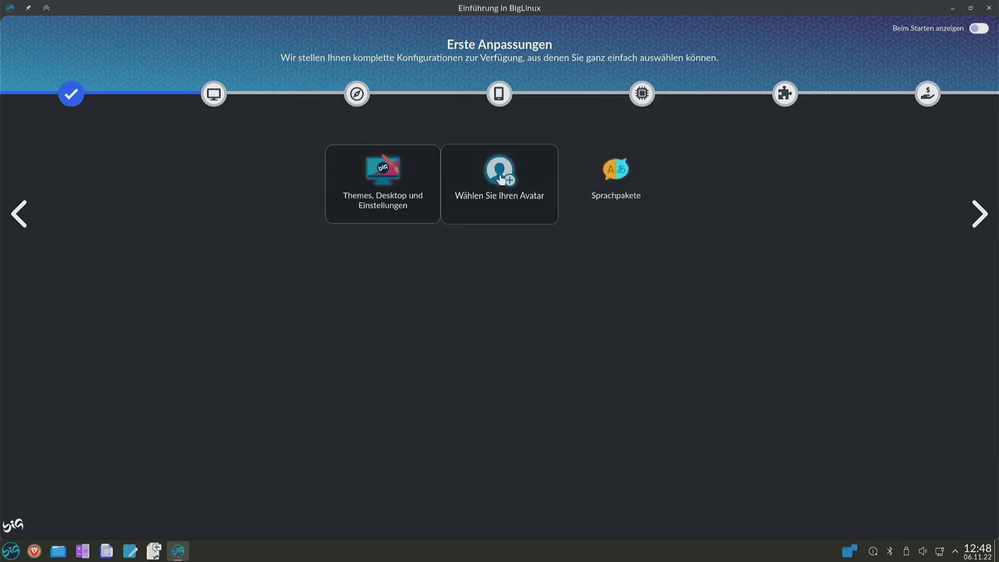
# View the avatar settings, cancel, then open the Sprachpakete language packages list.
pyautogui.click(541, 224)
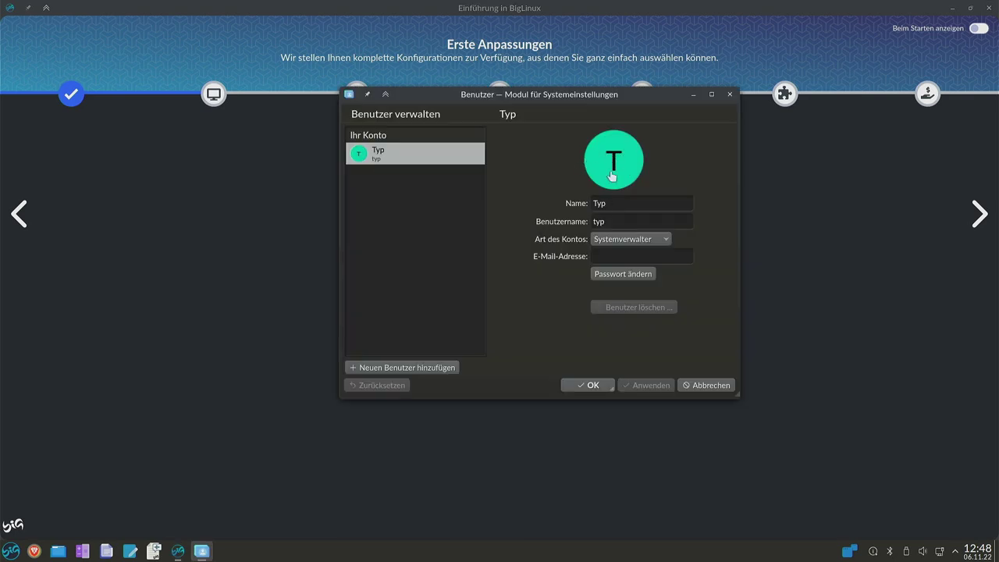
pyautogui.click(703, 385)
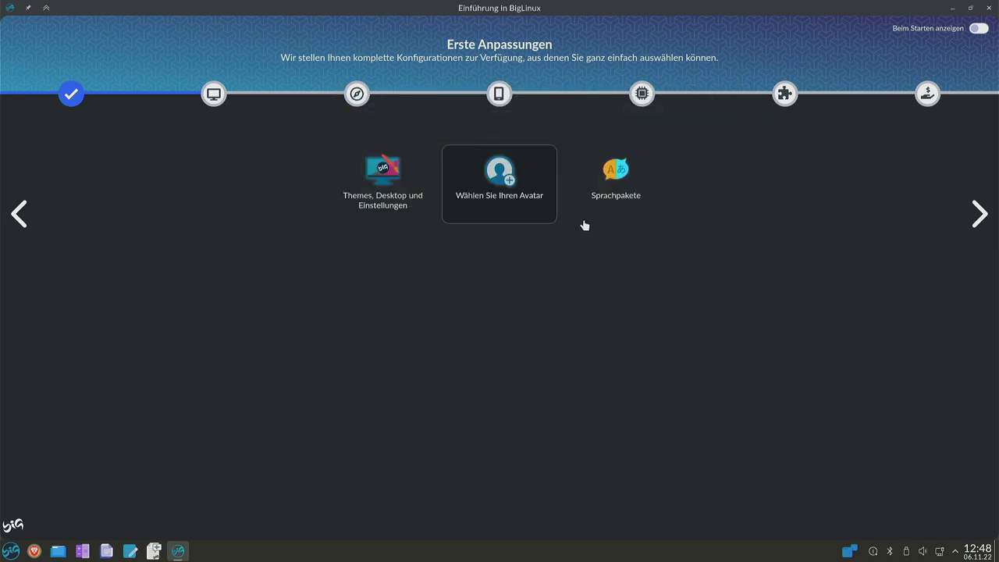
pyautogui.click(633, 165)
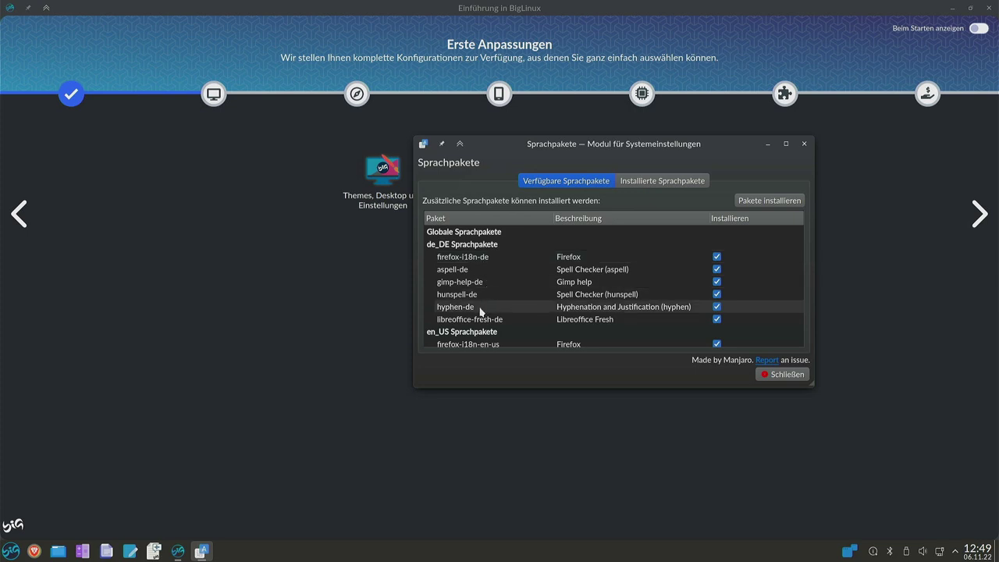
pyautogui.scroll(-2, 484, 307)
pyautogui.scroll(2, 483, 306)
pyautogui.click(654, 183)
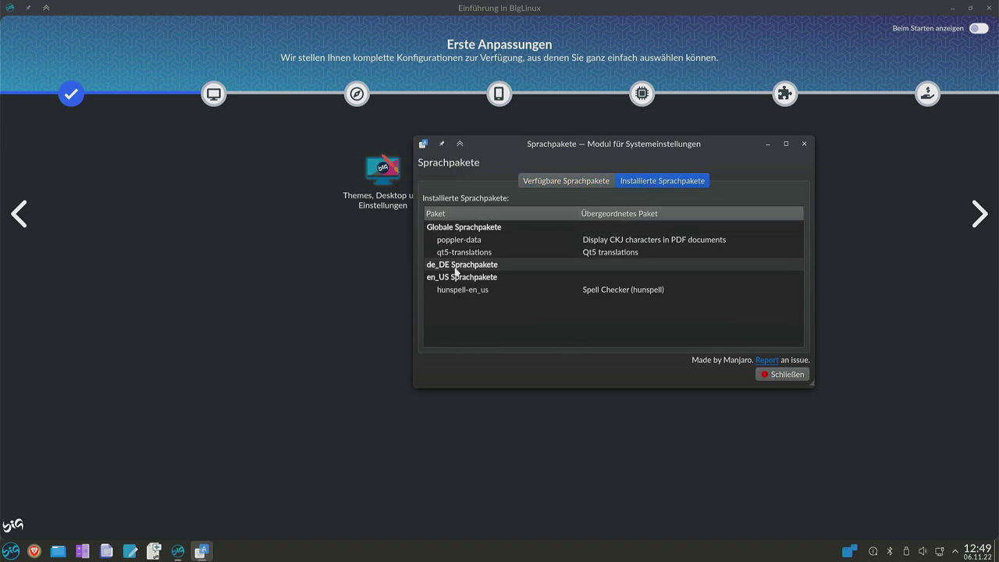
pyautogui.click(559, 181)
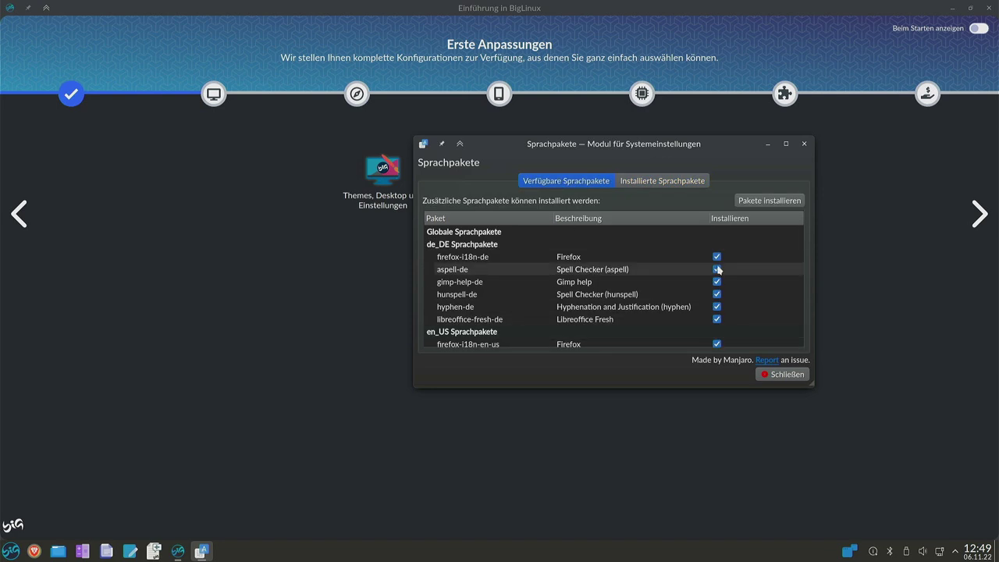
pyautogui.click(762, 201)
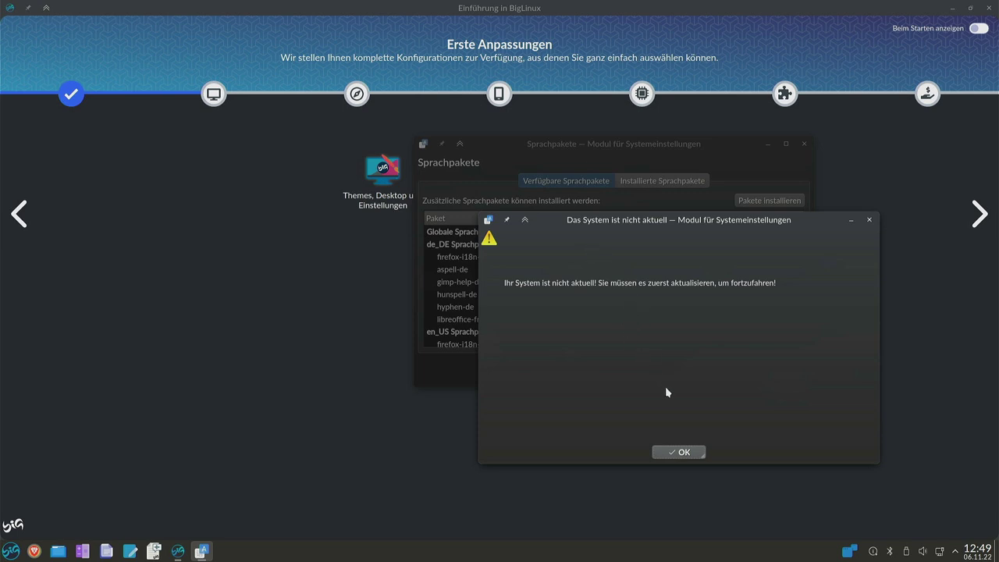
pyautogui.click(673, 453)
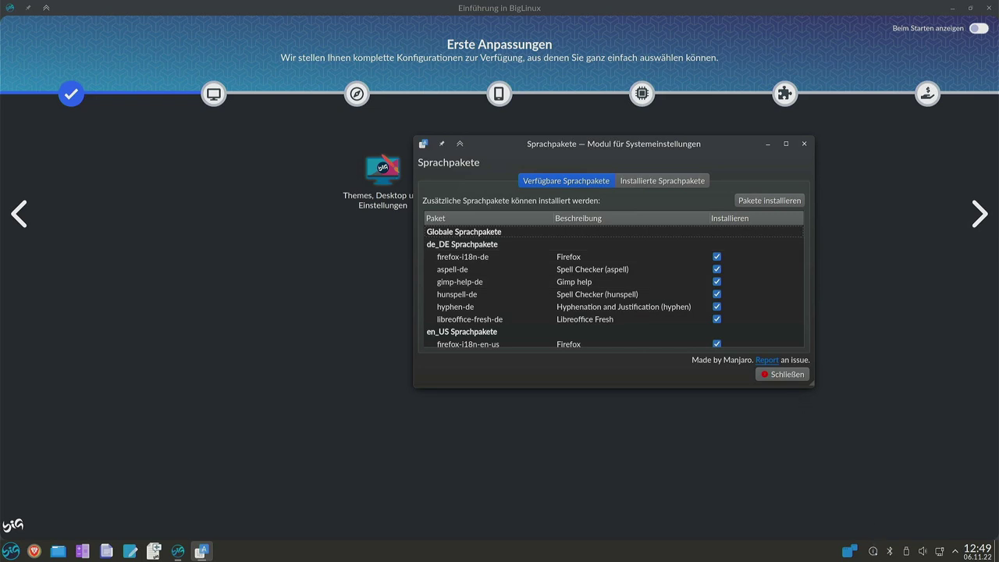
pyautogui.moveTo(873, 554)
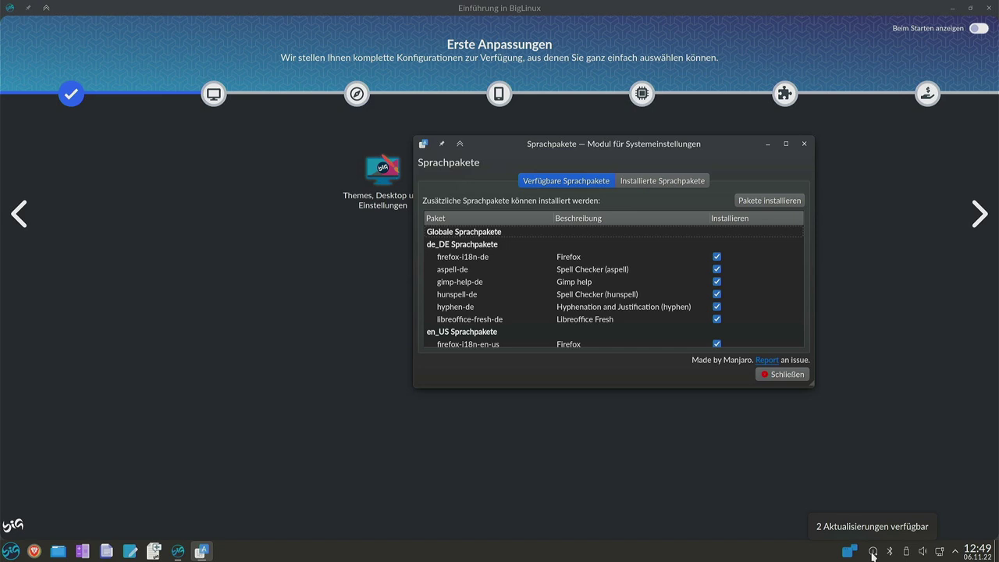
# Apply the brave-browser and manjaro-pipewire updates with the account password, then close Pamac.
pyautogui.click(873, 555)
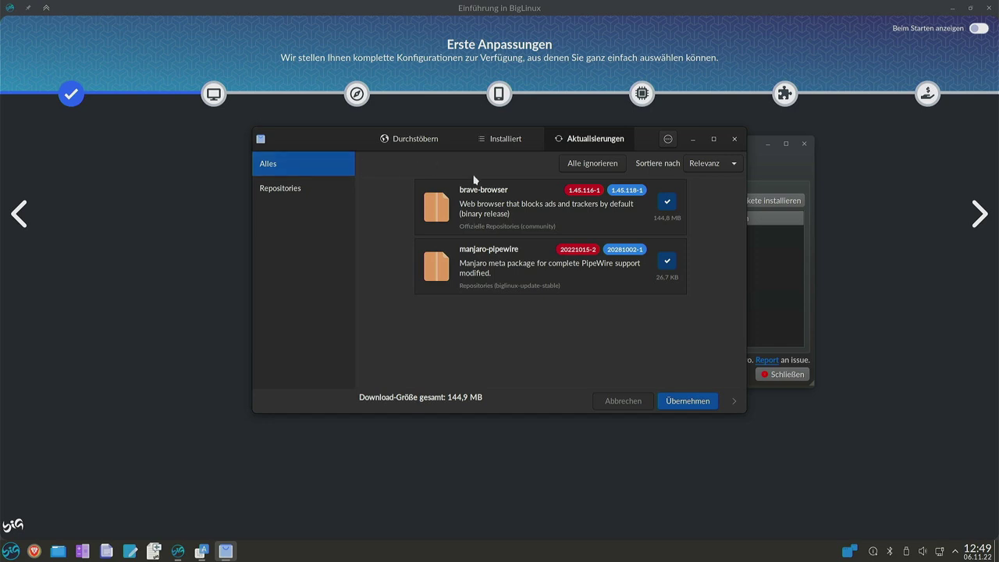
pyautogui.click(692, 403)
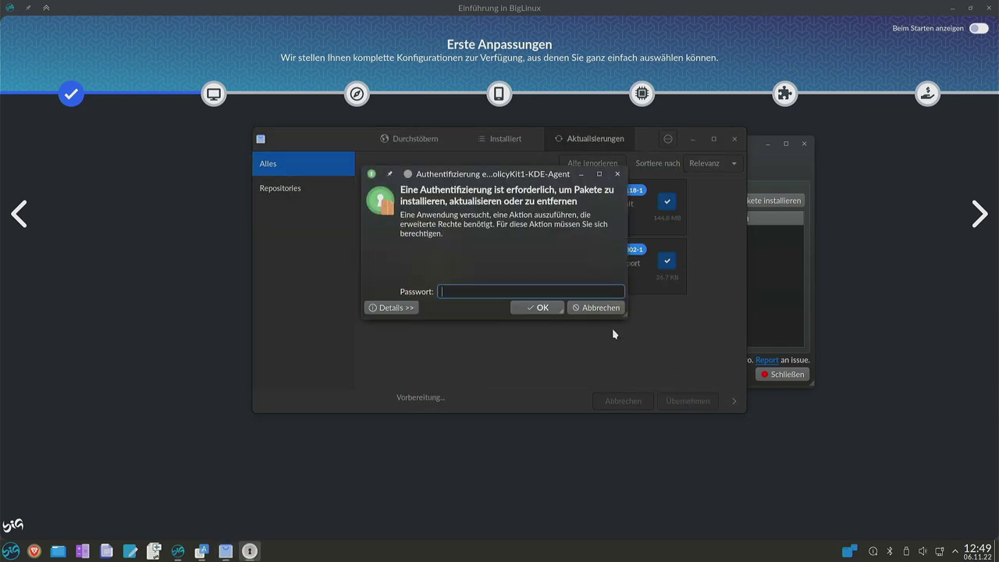
pyautogui.write('***')
pyautogui.press('Return')
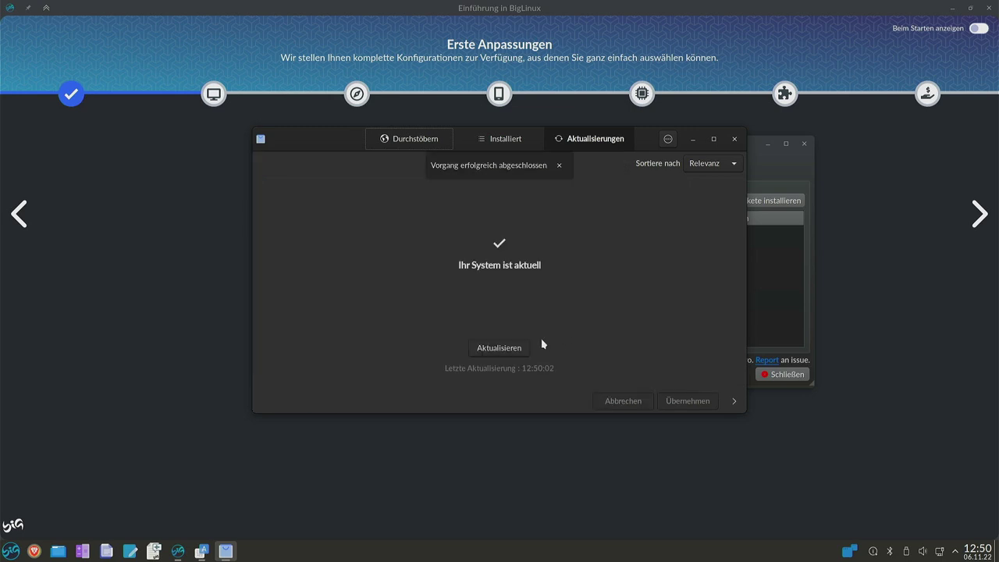
pyautogui.click(734, 140)
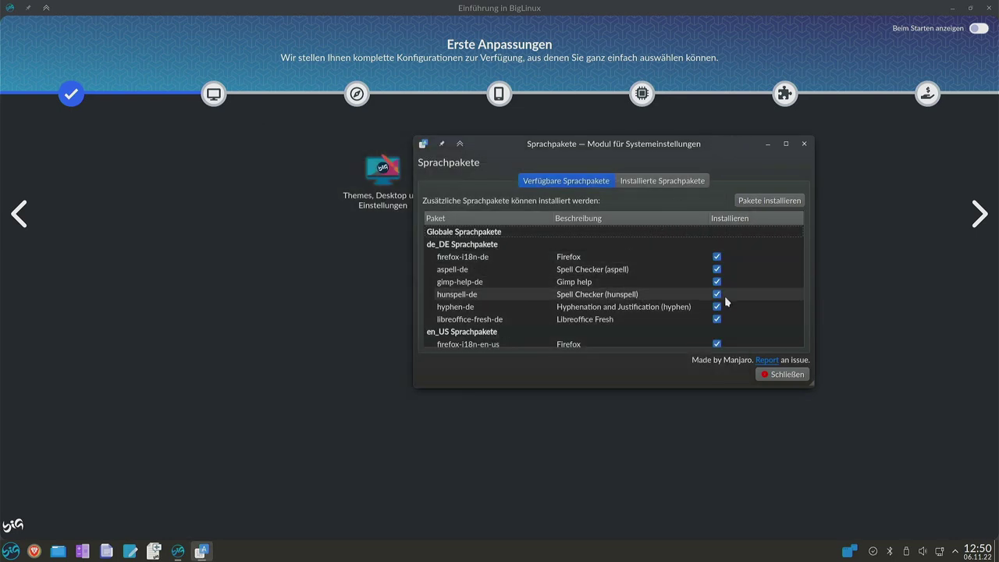
# Install the checked de_DE and en_US language packages, authorising with the account password.
pyautogui.click(758, 202)
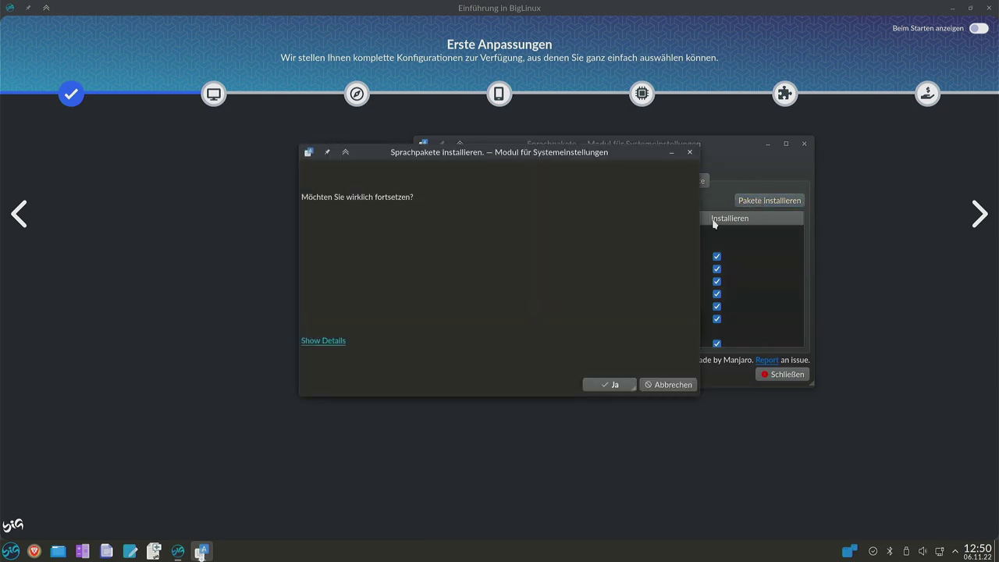
pyautogui.click(608, 385)
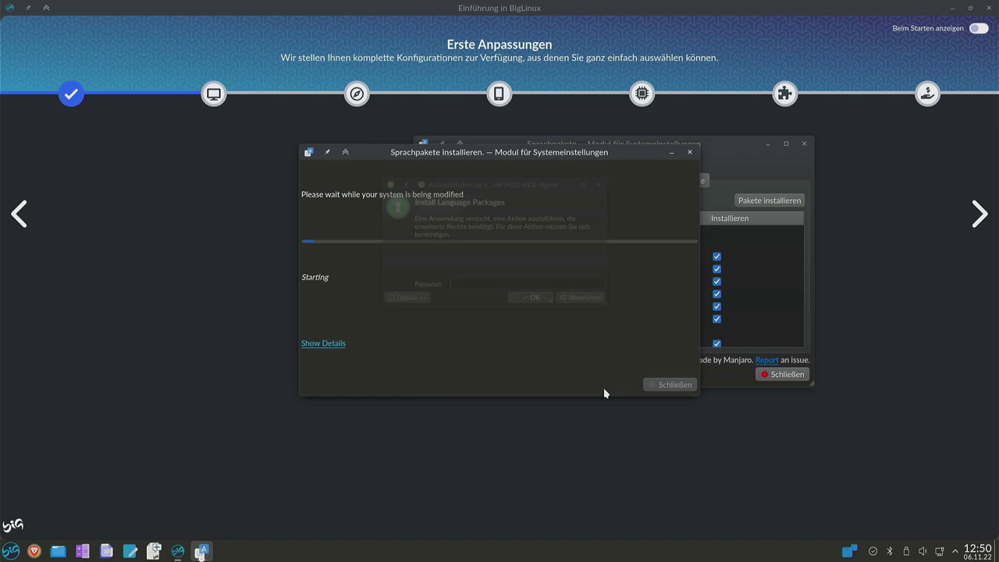
pyautogui.write('1234')
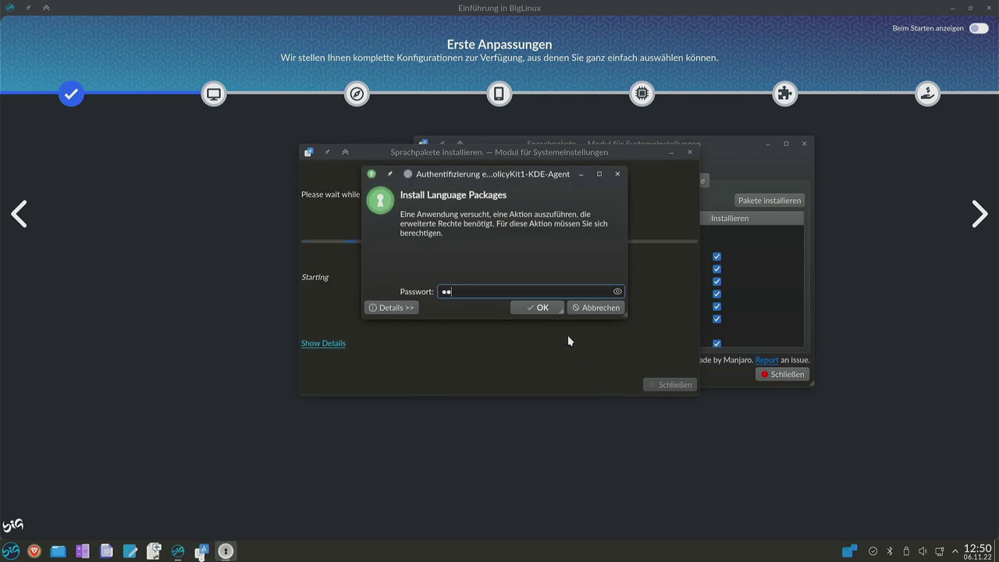
pyautogui.press('Return')
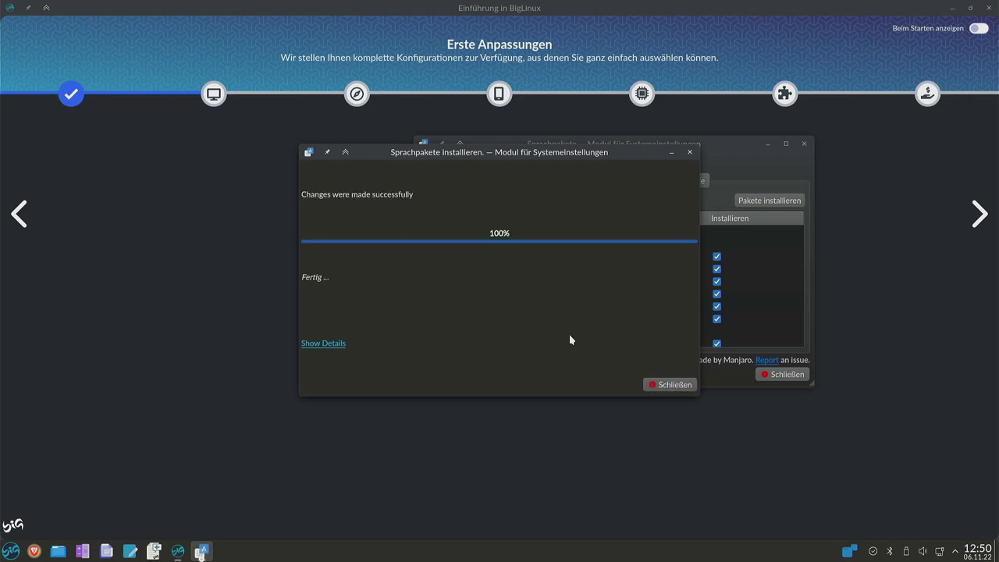
pyautogui.click(669, 386)
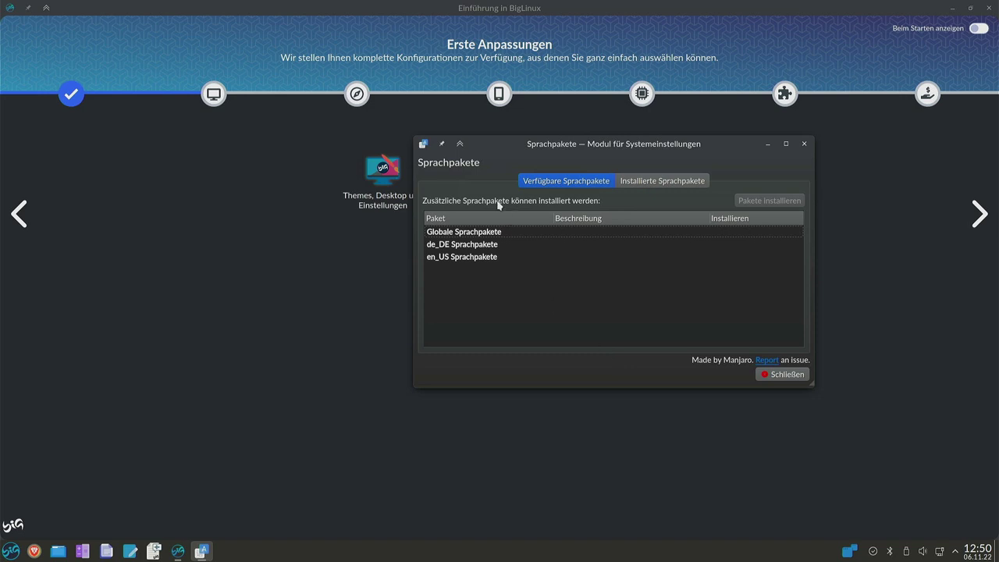
# Review the Installierte Sprachpakete list and close the language pack settings.
pyautogui.click(667, 184)
pyautogui.scroll(-1, 597, 258)
pyautogui.scroll(-1, 592, 264)
pyautogui.scroll(2, 591, 263)
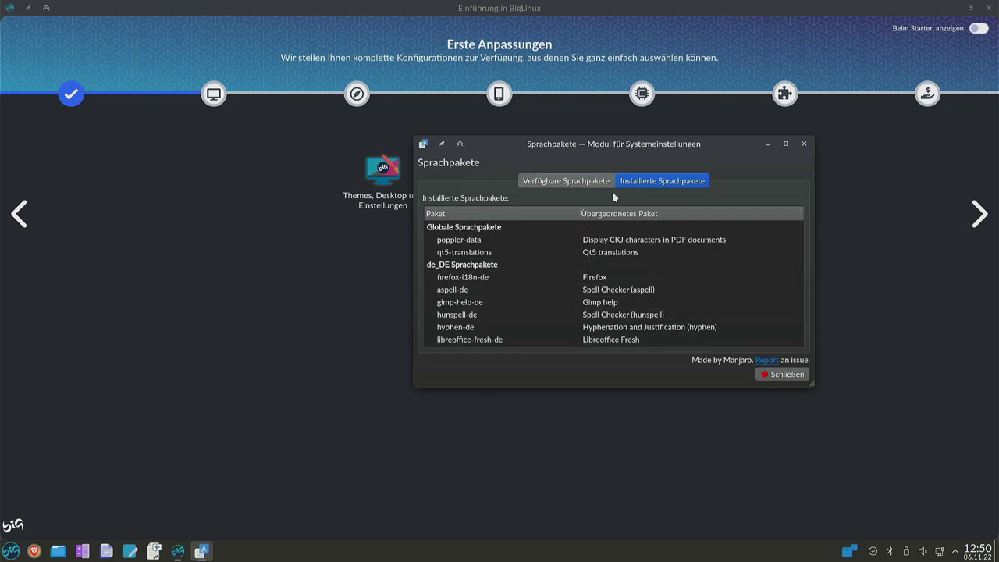
pyautogui.click(781, 374)
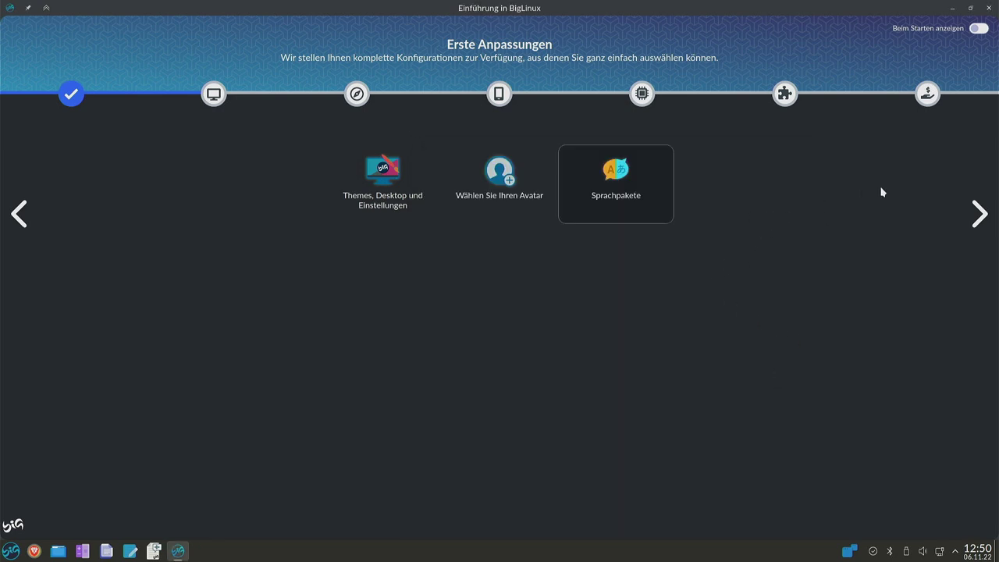
# Advance to the default-browser step and open Andere Browser in Big-Store's Browser category.
pyautogui.click(974, 215)
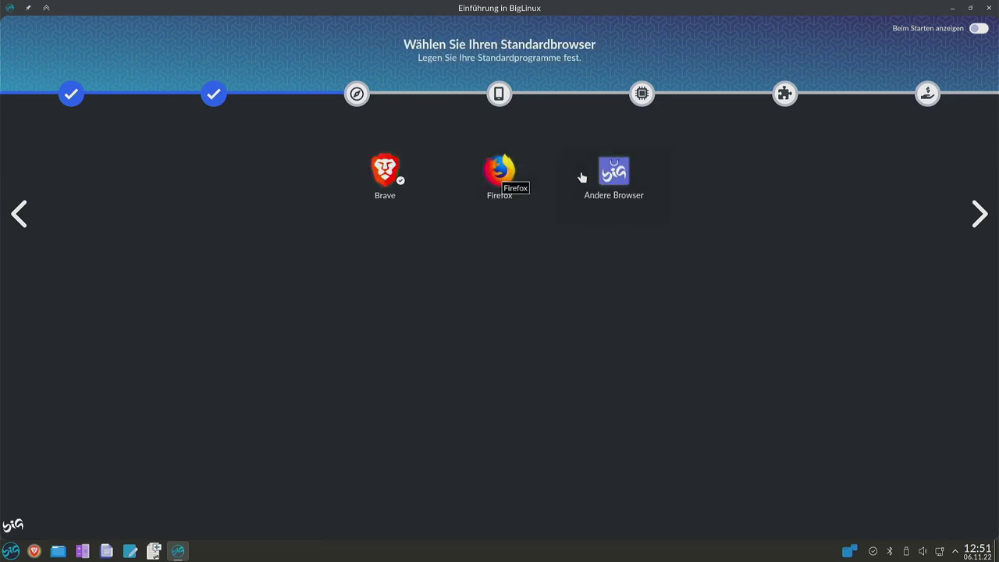
pyautogui.click(612, 175)
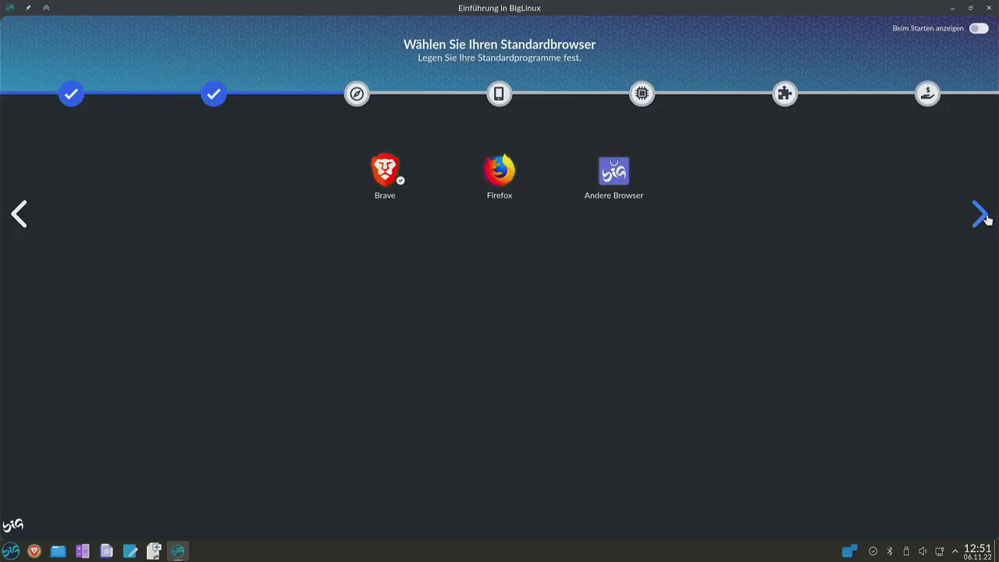
# Continue the welcome guide to KDE-Verbindung with its KDE Connect QR codes.
pyautogui.click(986, 219)
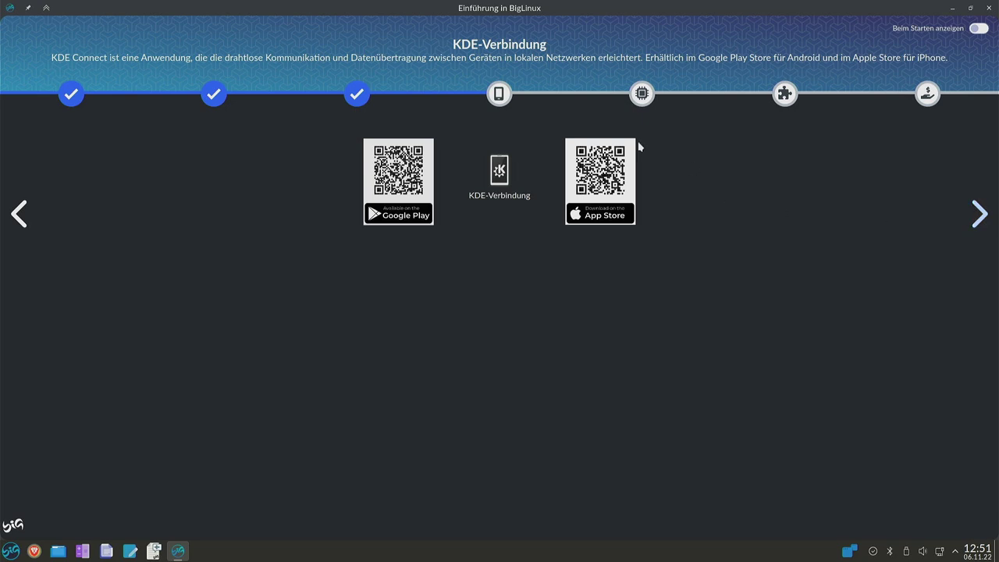
# Go on to the Treiberinstallation und Hardware-Informationen step with Big Driver Manager, Big Info and Drucker.
pyautogui.click(995, 214)
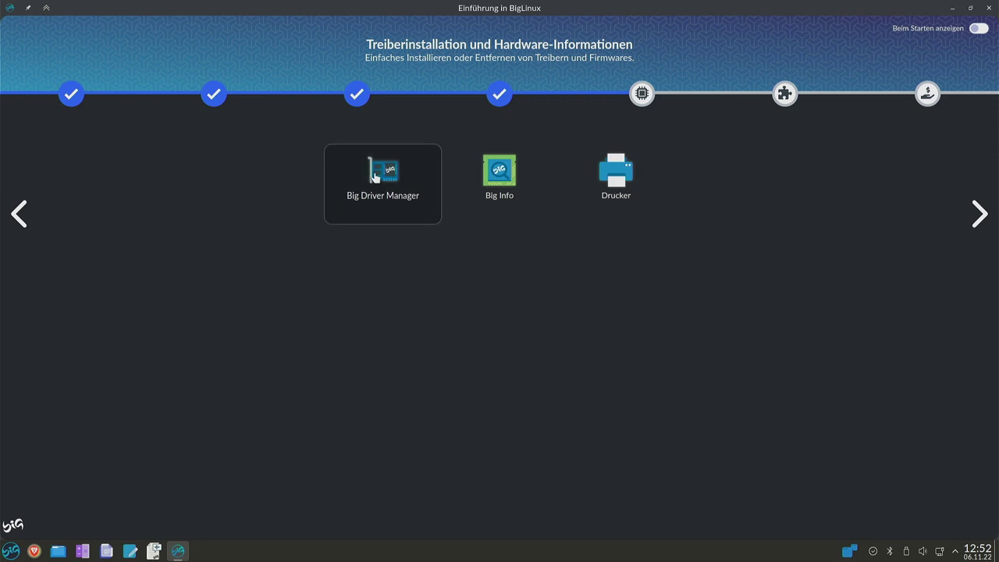
pyautogui.click(391, 190)
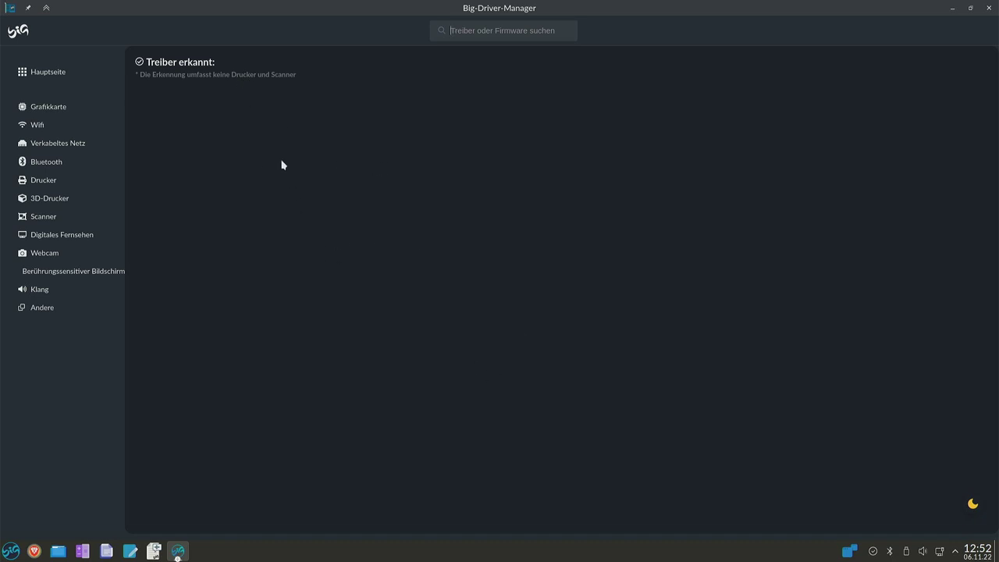
pyautogui.click(991, 10)
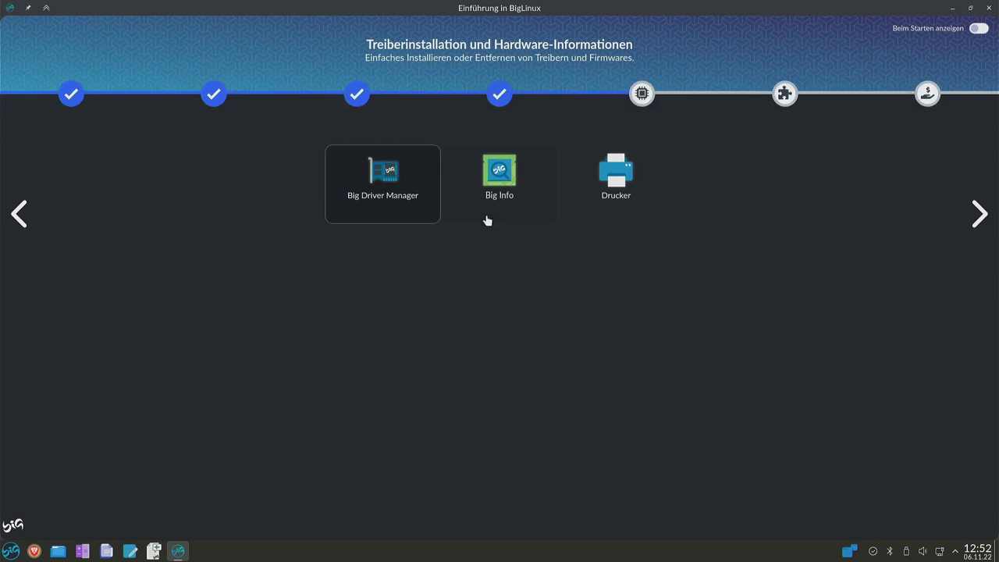
# Authorise Big Info with the password, review CPU, RAM and partition details, then open Drucker settings.
pyautogui.click(498, 184)
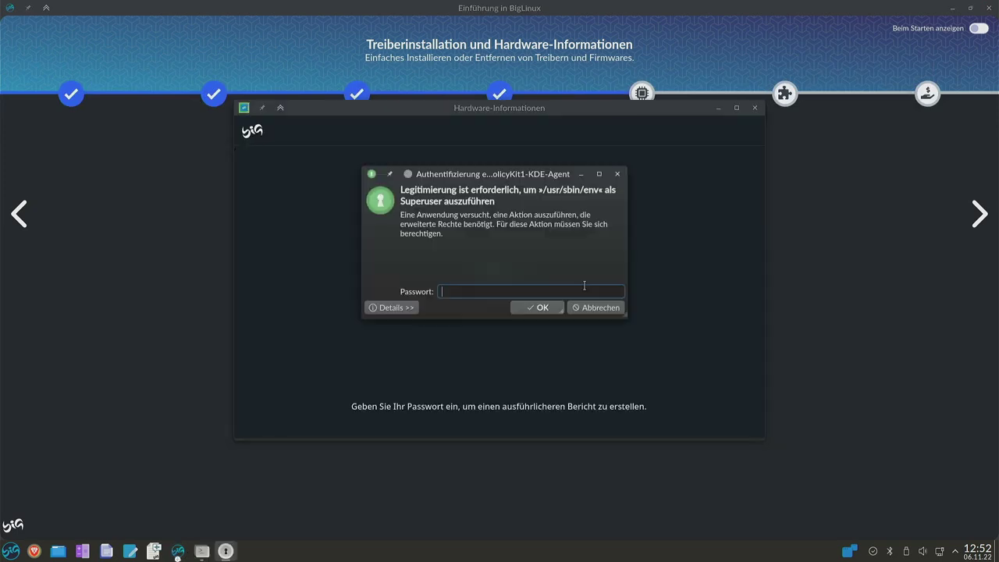
pyautogui.write('***')
pyautogui.press('Return')
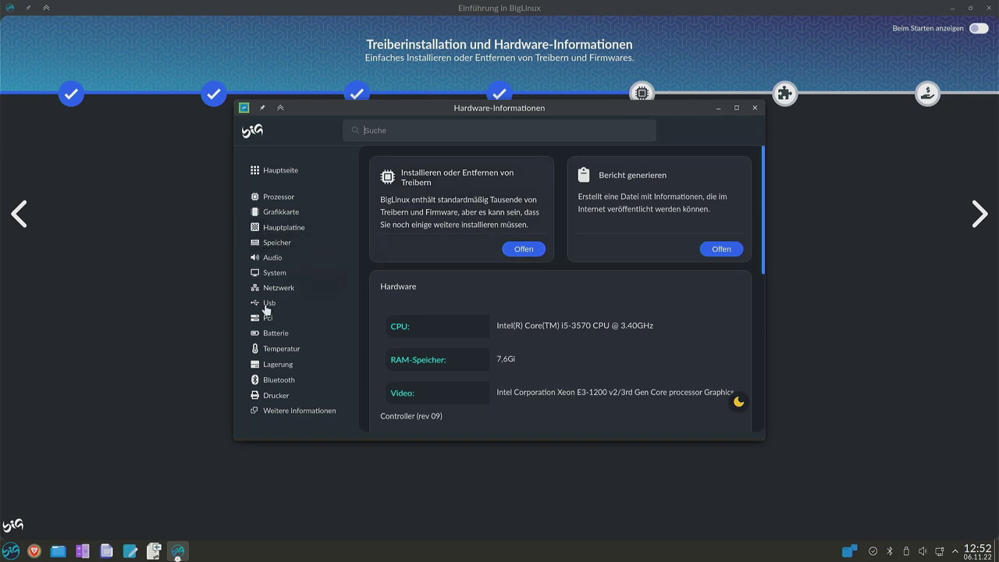
pyautogui.click(737, 107)
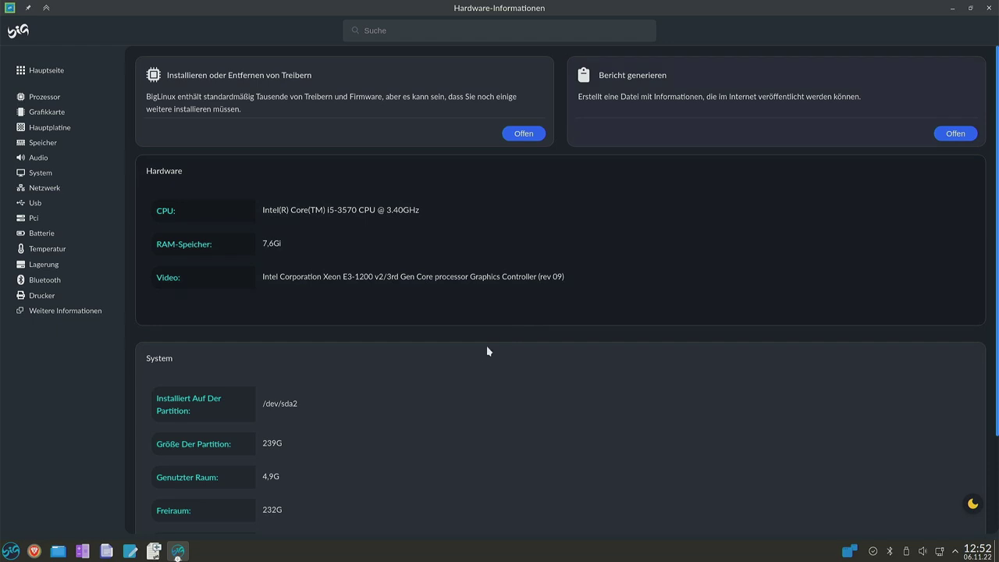
pyautogui.scroll(-3, 476, 361)
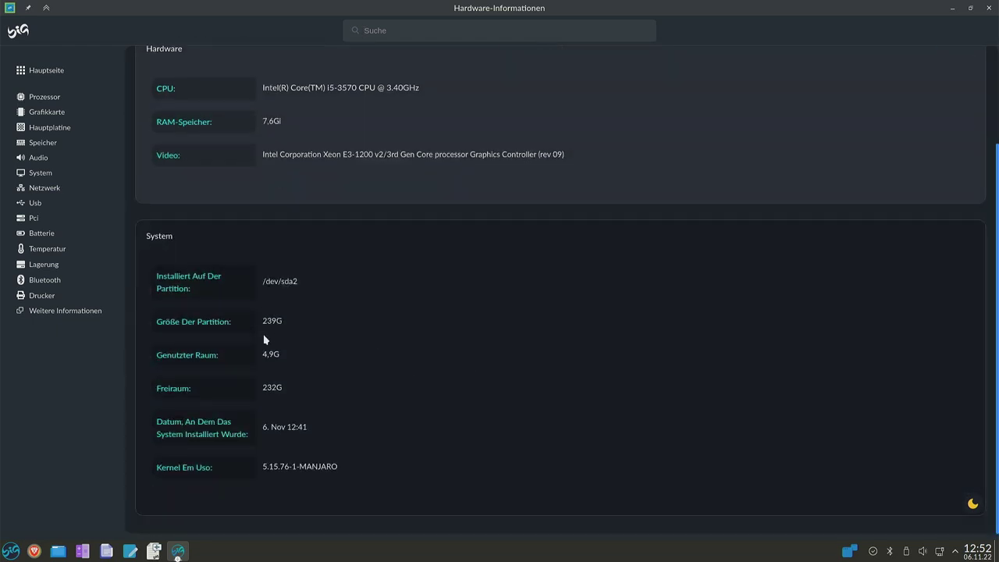
pyautogui.hotkey('alt', 'F4')
pyautogui.click(653, 194)
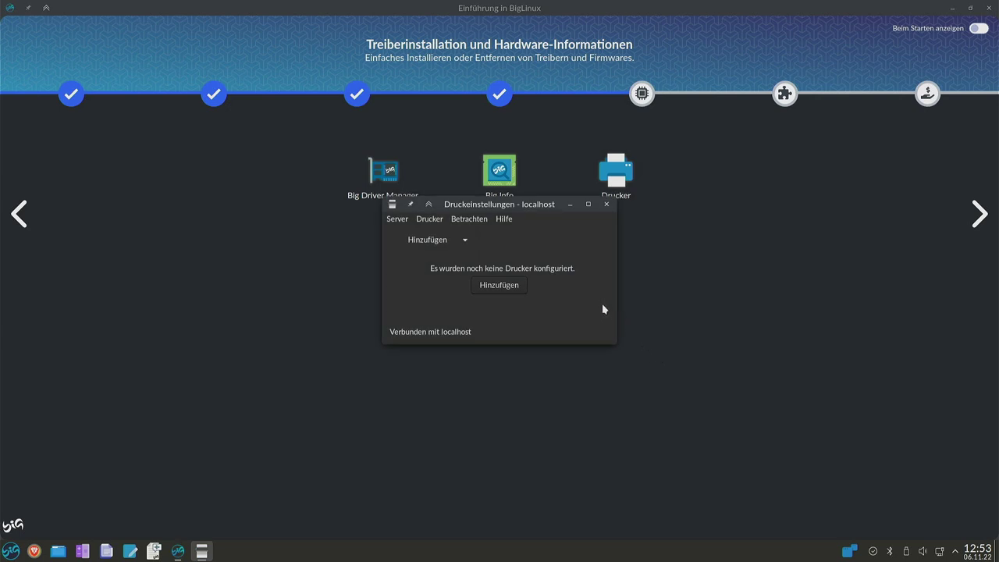
# Close the Druckeinstellungen window, which has no printers configured.
pyautogui.click(606, 205)
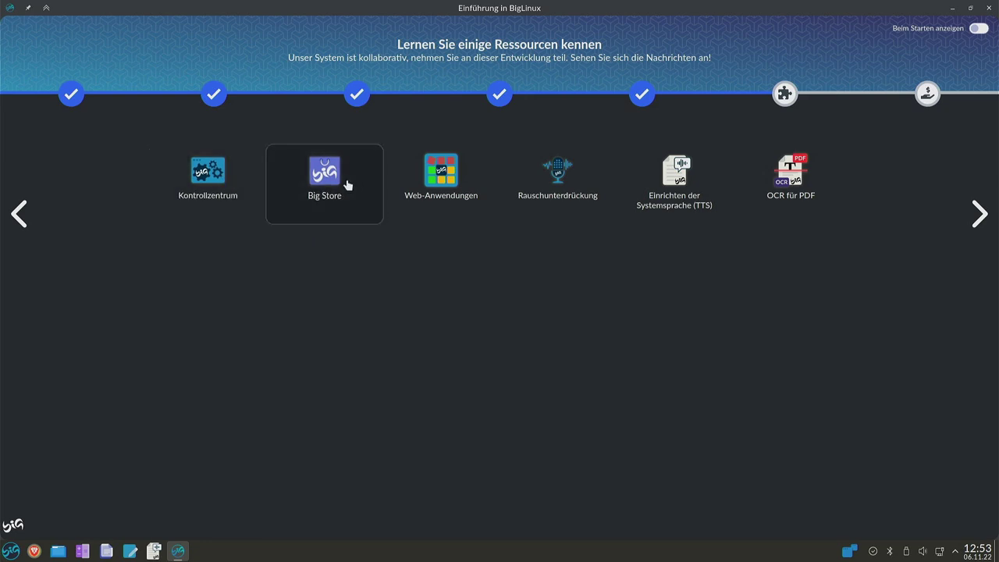
# View the Rauschunterdrückung microphone filter, close it, and open the TTS voice settings.
pyautogui.click(550, 208)
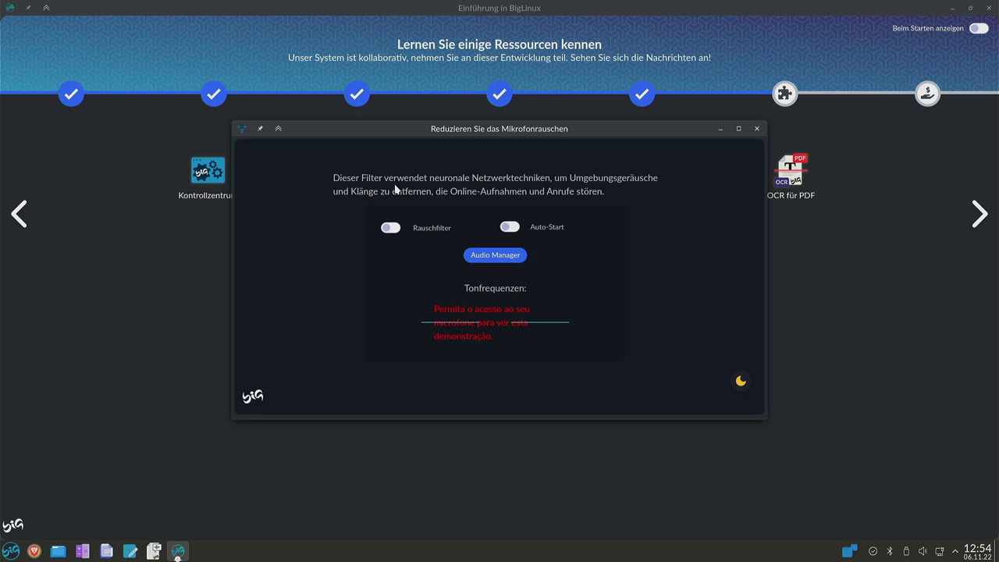
pyautogui.hotkey('alt', 'F4')
pyautogui.click(668, 190)
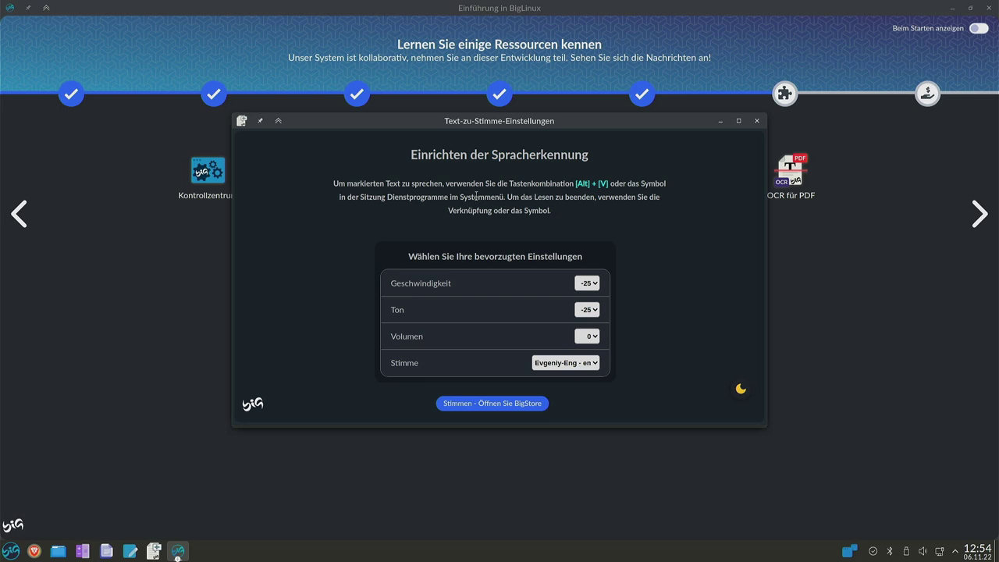
# Keep the Evgeniy-Eng - en voice, then open and close the OCR für PDF tool.
pyautogui.click(556, 363)
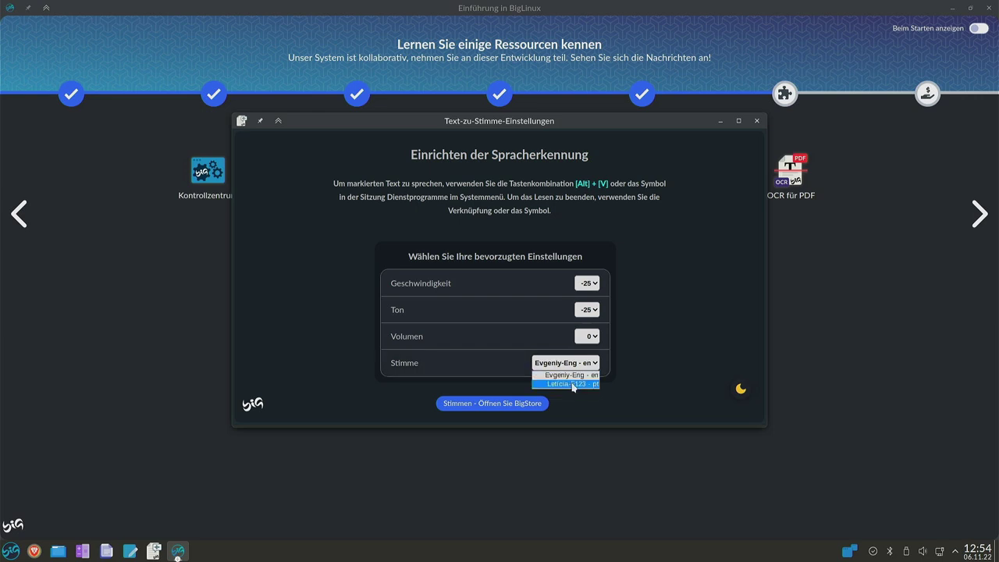
pyautogui.click(654, 352)
pyautogui.click(578, 365)
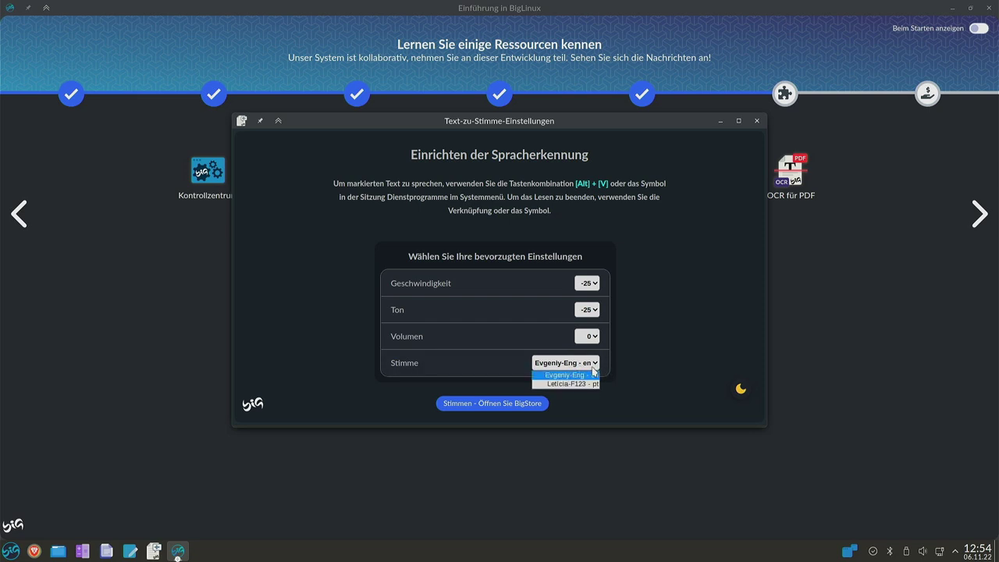
pyautogui.click(710, 332)
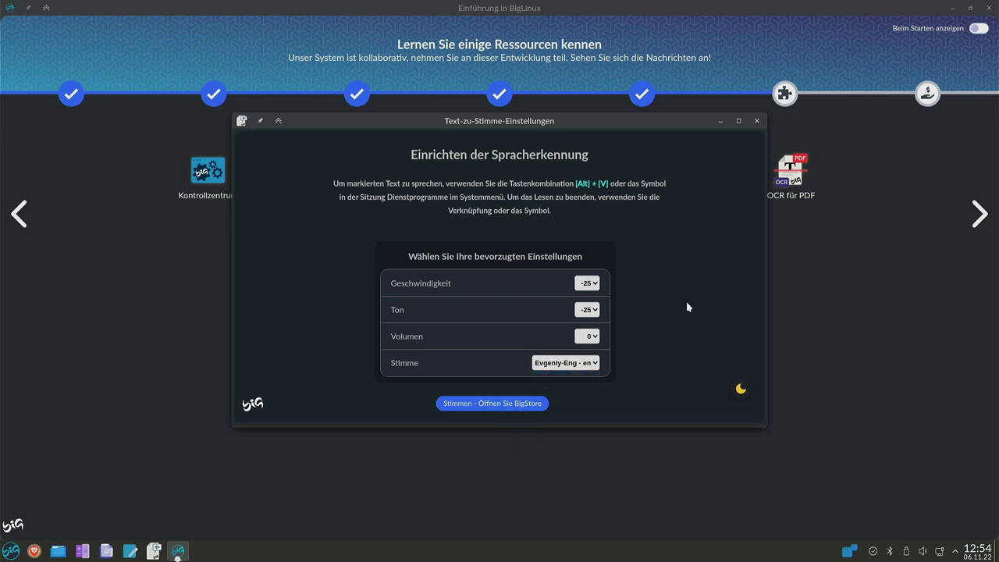
pyautogui.click(773, 161)
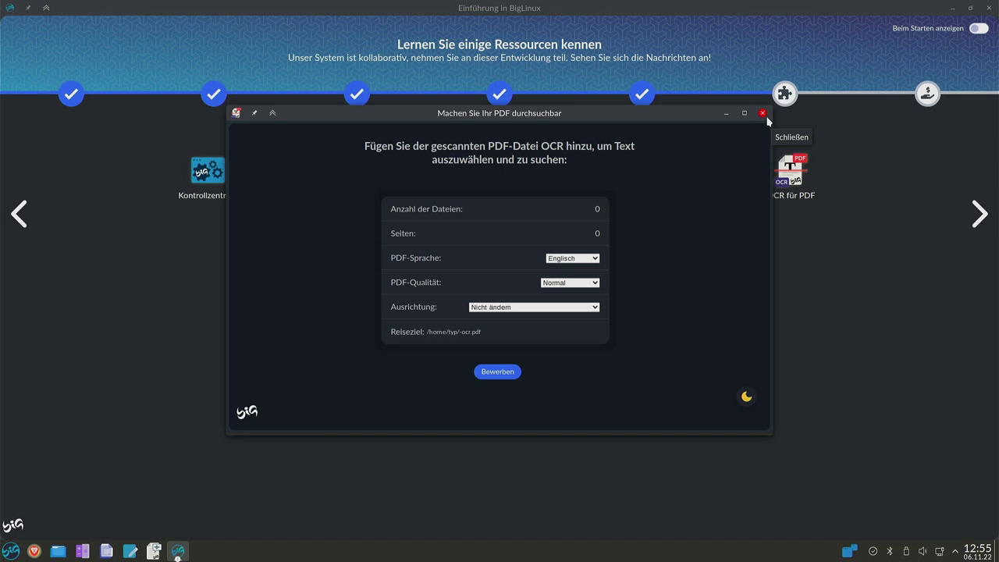
pyautogui.click(765, 115)
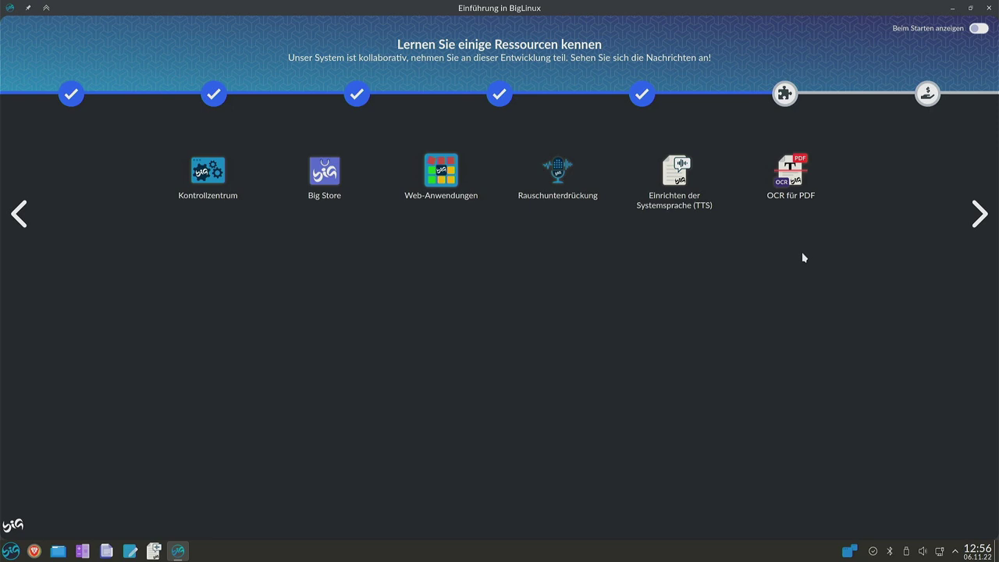
# Advance past the donation and social networks page, finish the tour, and close the welcome app.
pyautogui.click(979, 217)
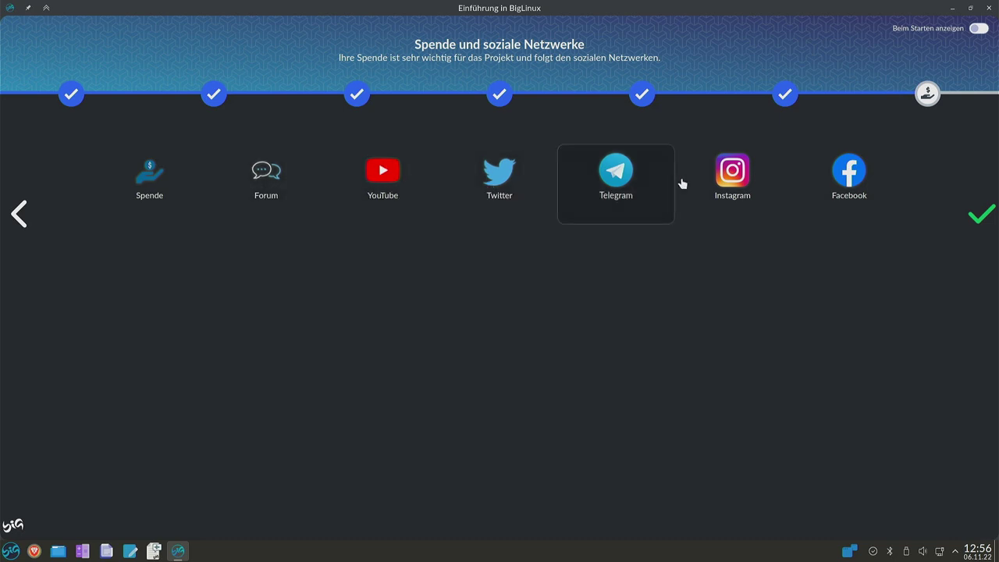
pyautogui.click(980, 219)
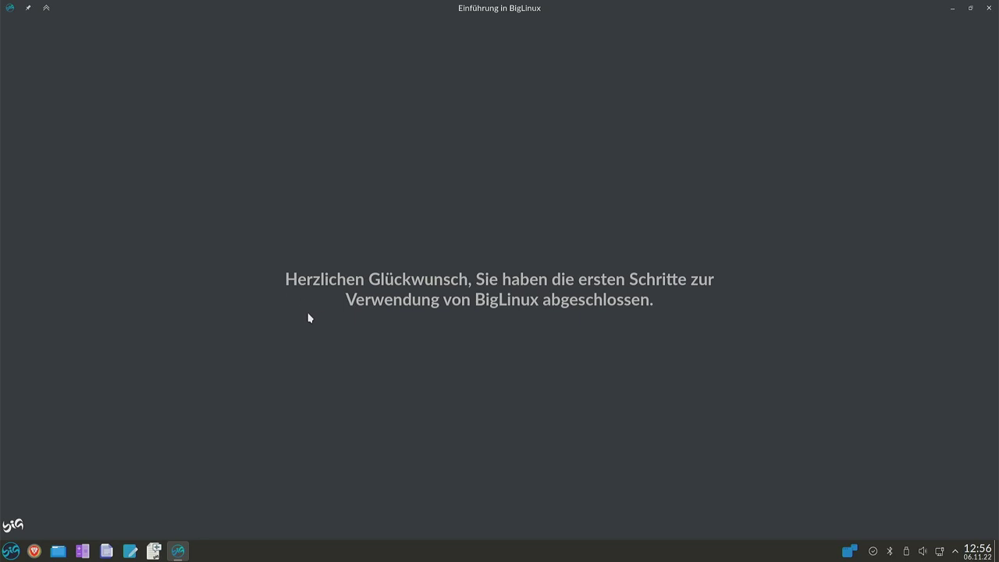
pyautogui.click(988, 9)
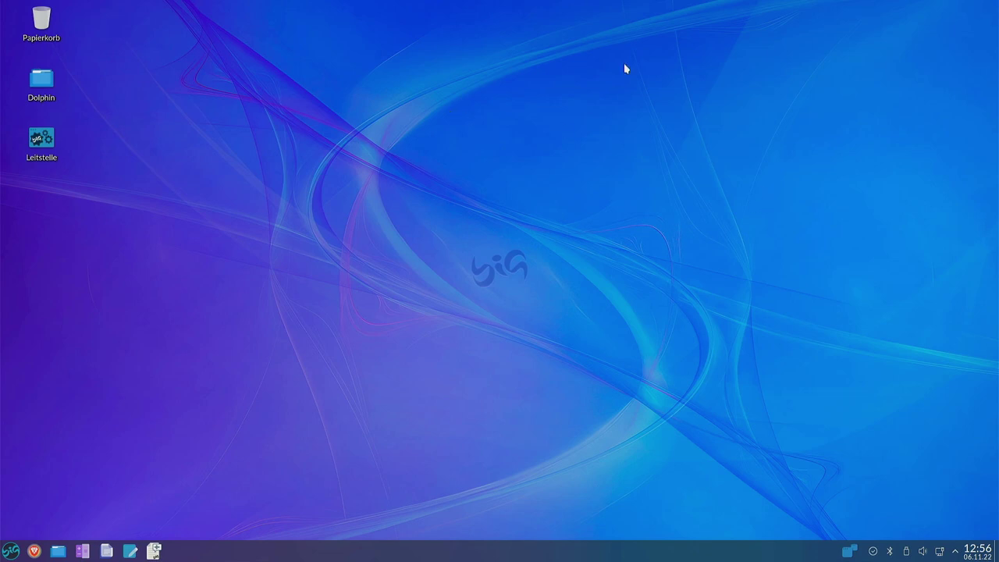
# Apply the Big-new wallpaper in the desktop and wallpaper settings and confirm with OK.
pyautogui.rightClick(448, 181)
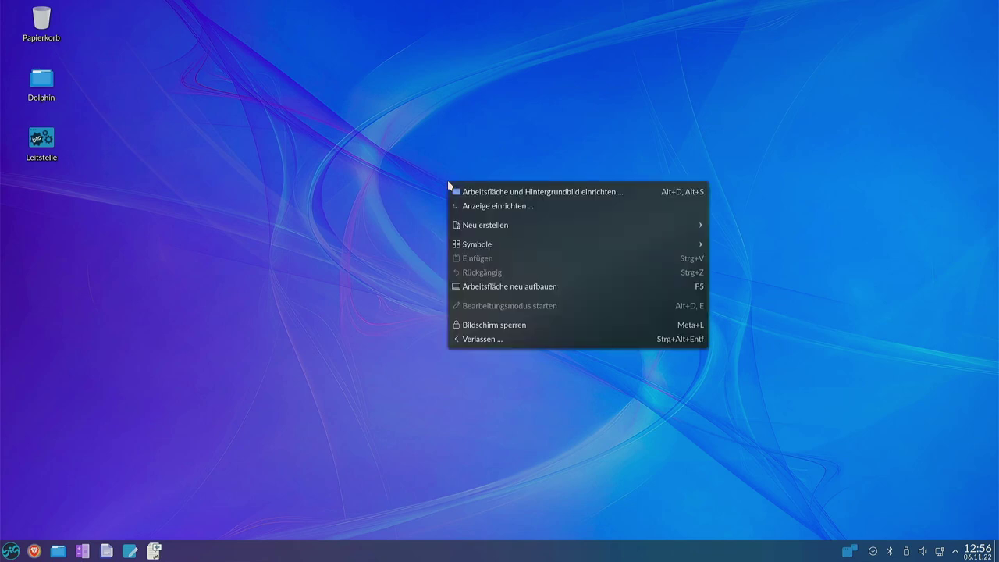
pyautogui.click(494, 192)
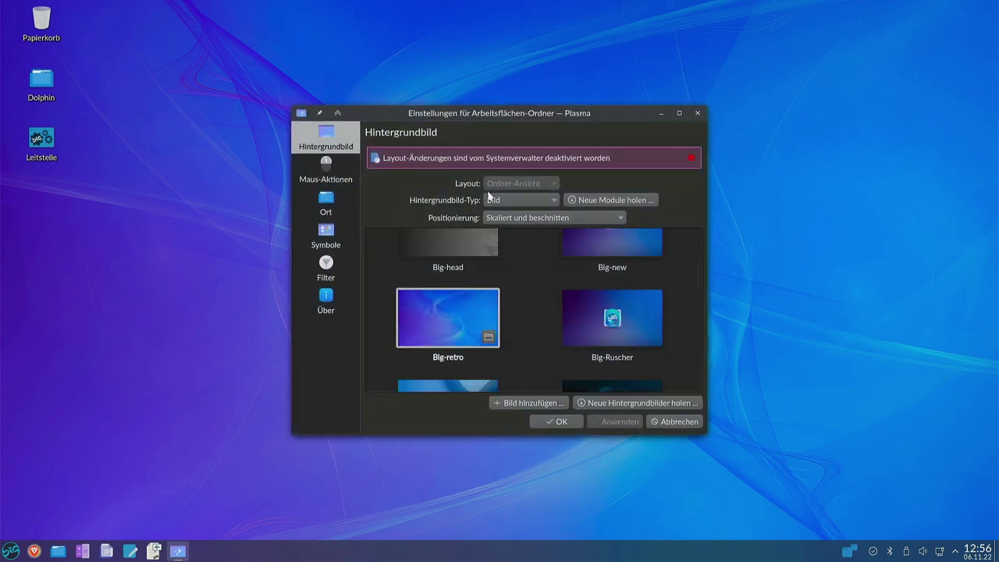
pyautogui.doubleClick(636, 111)
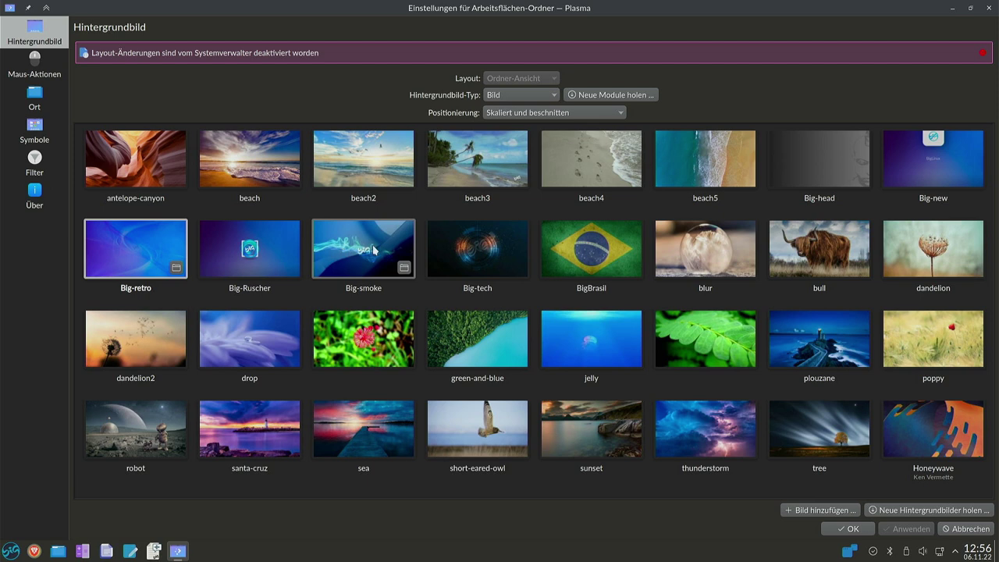
pyautogui.click(585, 253)
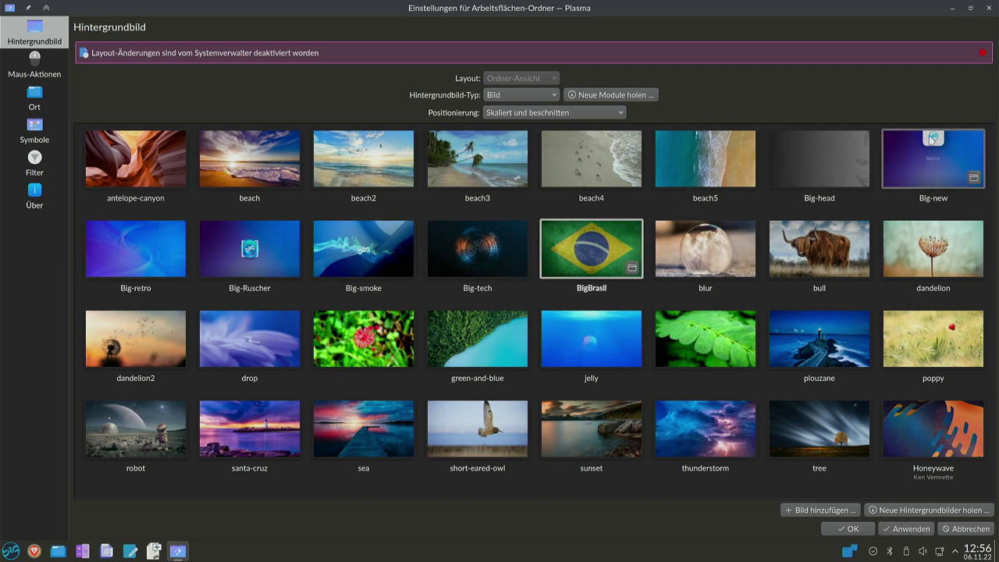
pyautogui.click(943, 157)
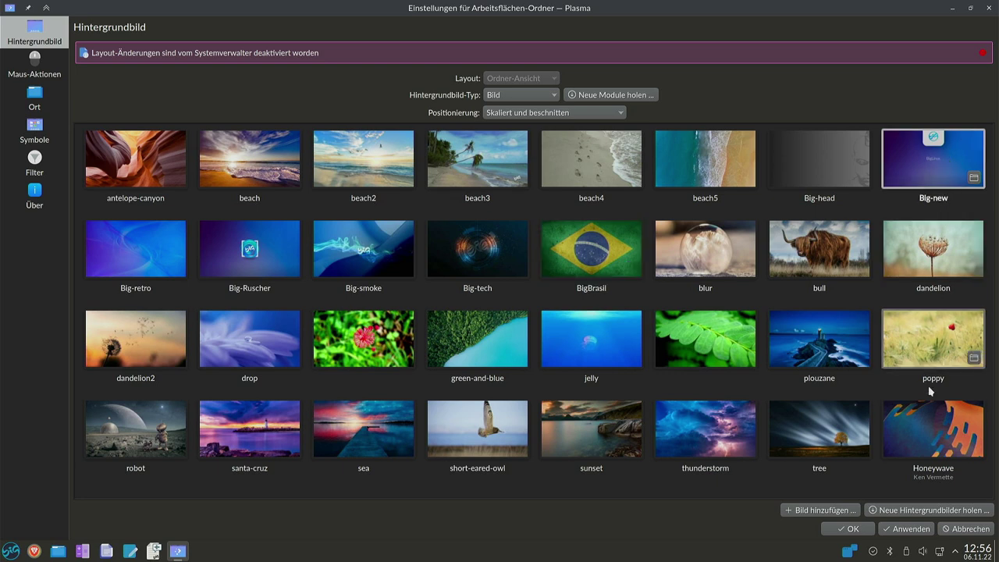
pyautogui.click(902, 530)
pyautogui.click(850, 529)
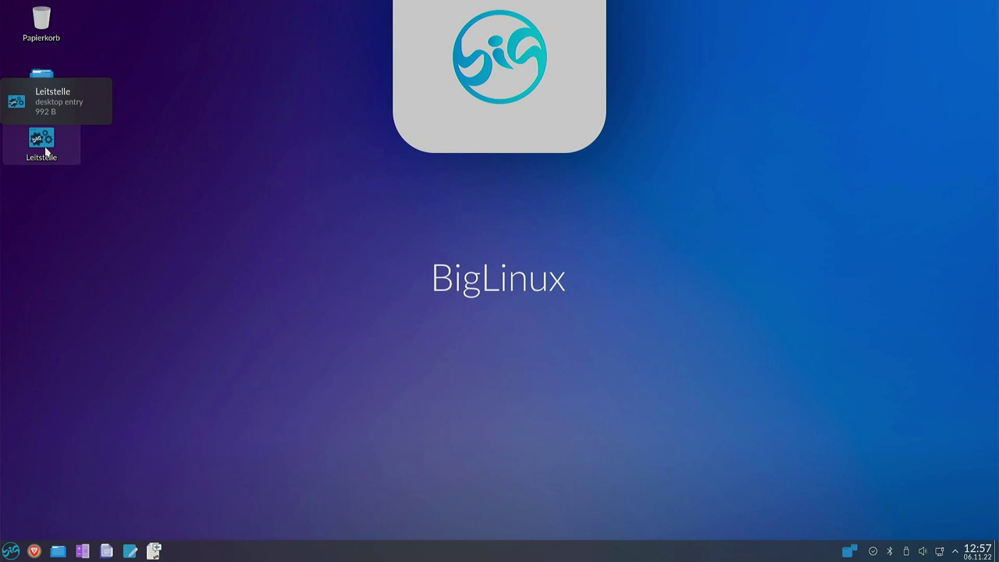
pyautogui.click(60, 143)
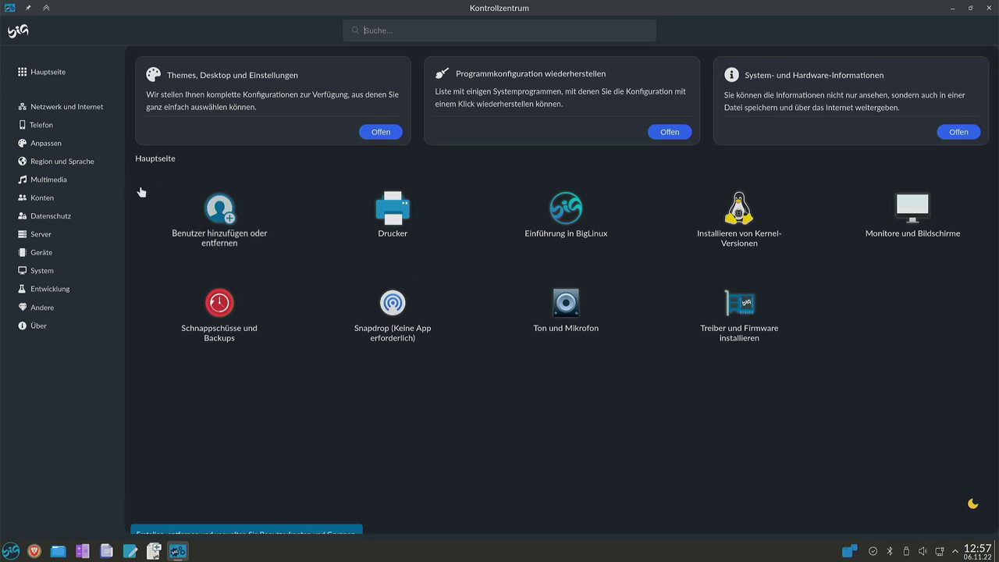
pyautogui.click(47, 144)
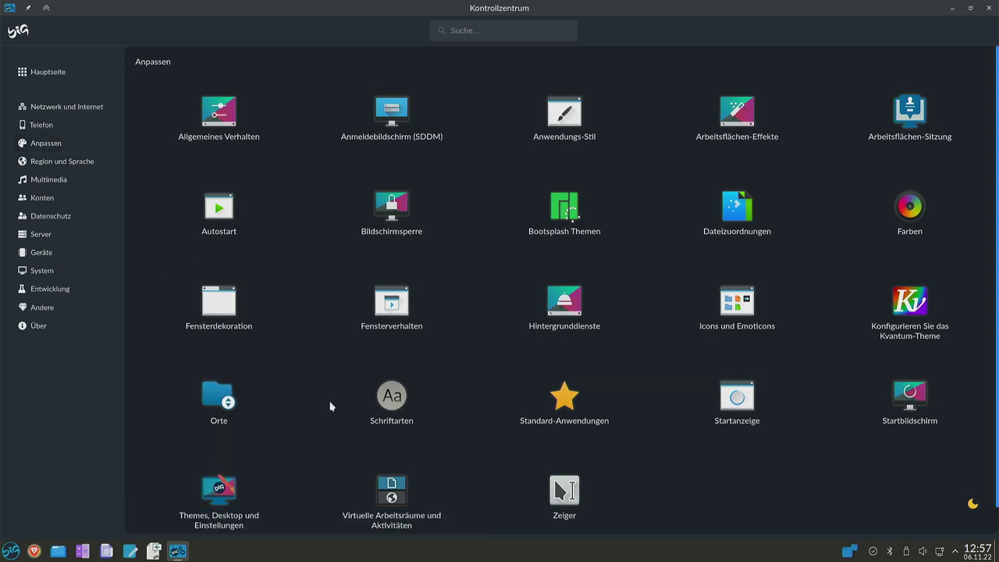
pyautogui.hotkey('alt', 'F4')
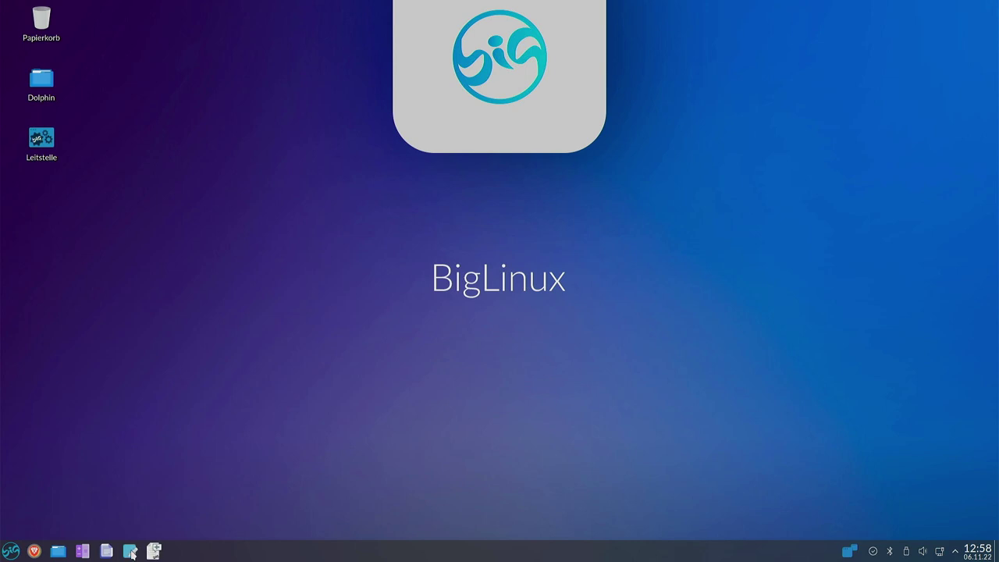
pyautogui.click(131, 552)
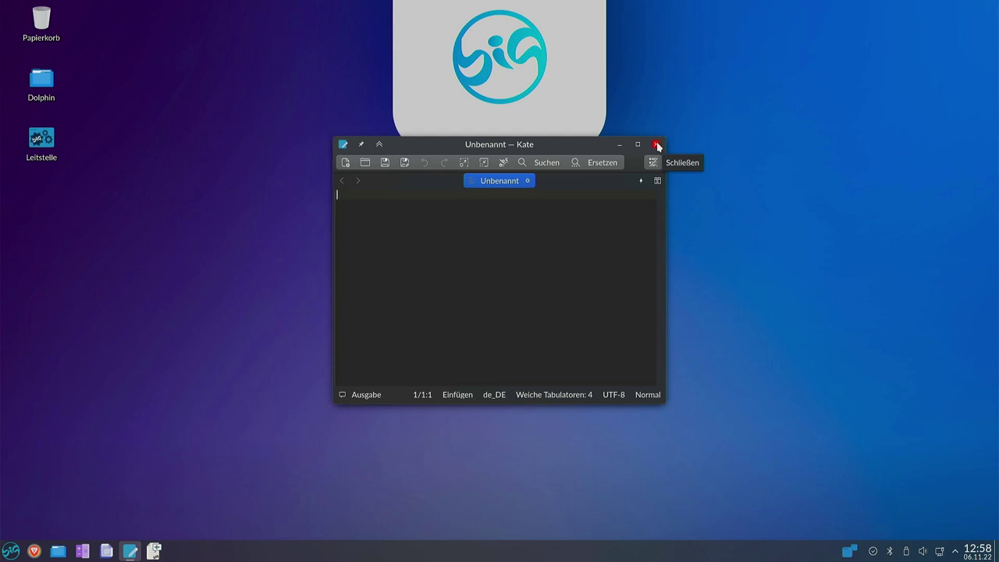
pyautogui.click(658, 146)
pyautogui.click(106, 551)
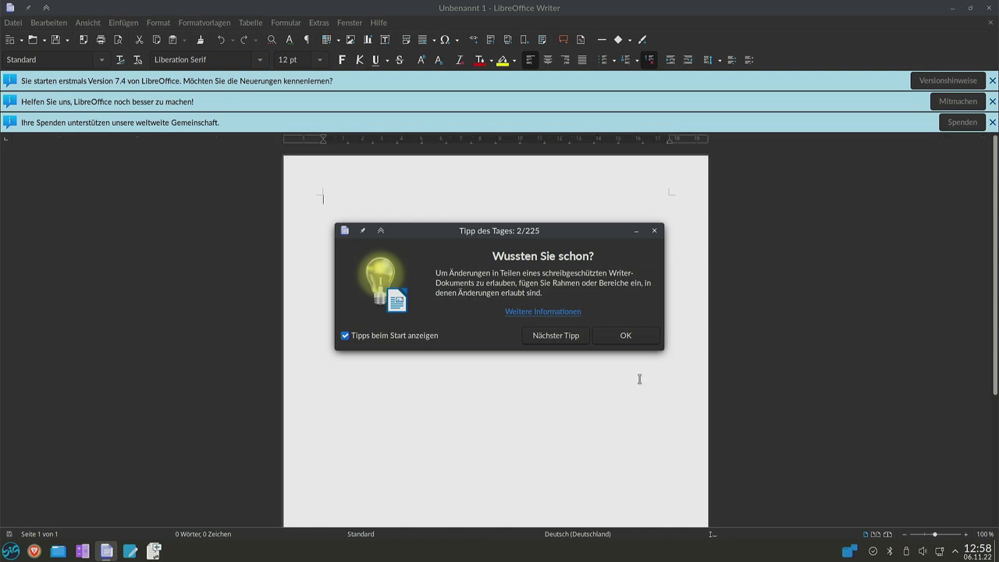
pyautogui.click(635, 335)
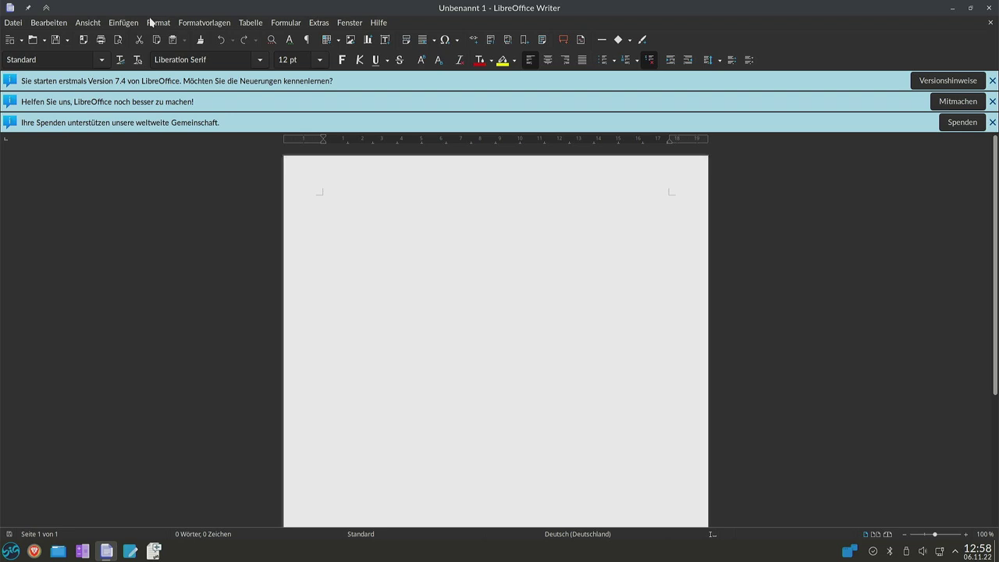
pyautogui.click(231, 22)
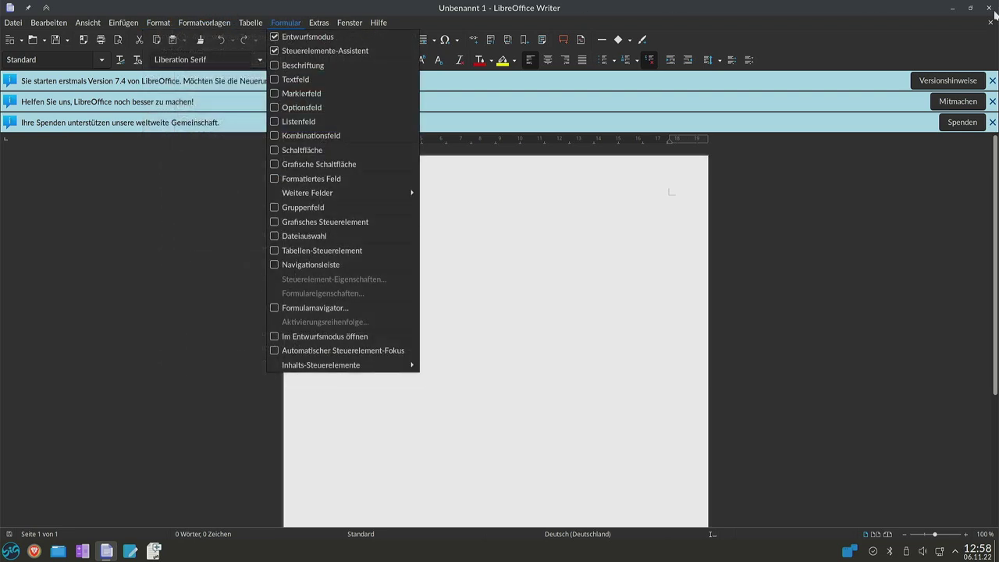
pyautogui.press('Escape')
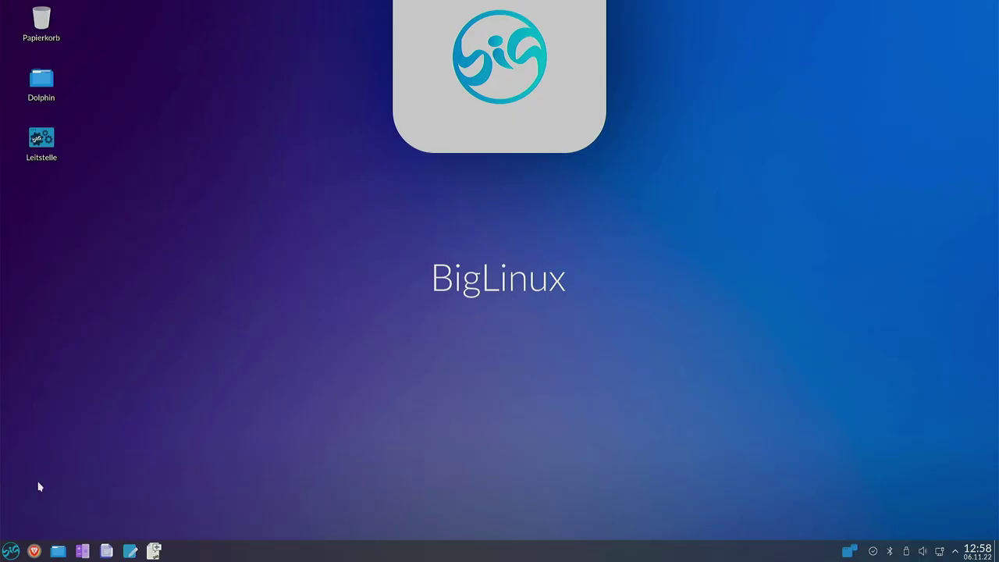
pyautogui.click(990, 8)
# Open and close the calculator and the Dolphin home folder, then bring up the application launcher.
pyautogui.click(82, 551)
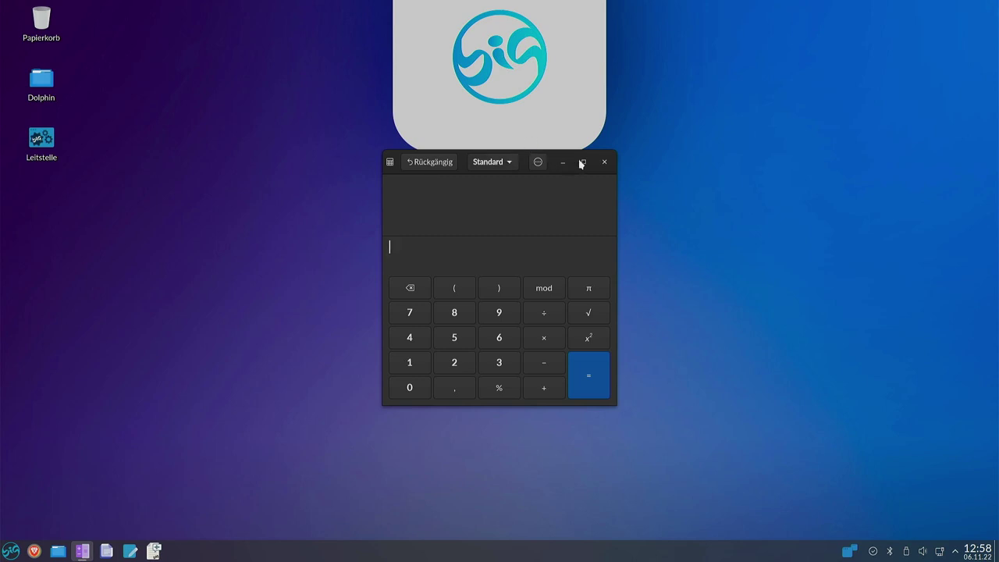
pyautogui.click(604, 162)
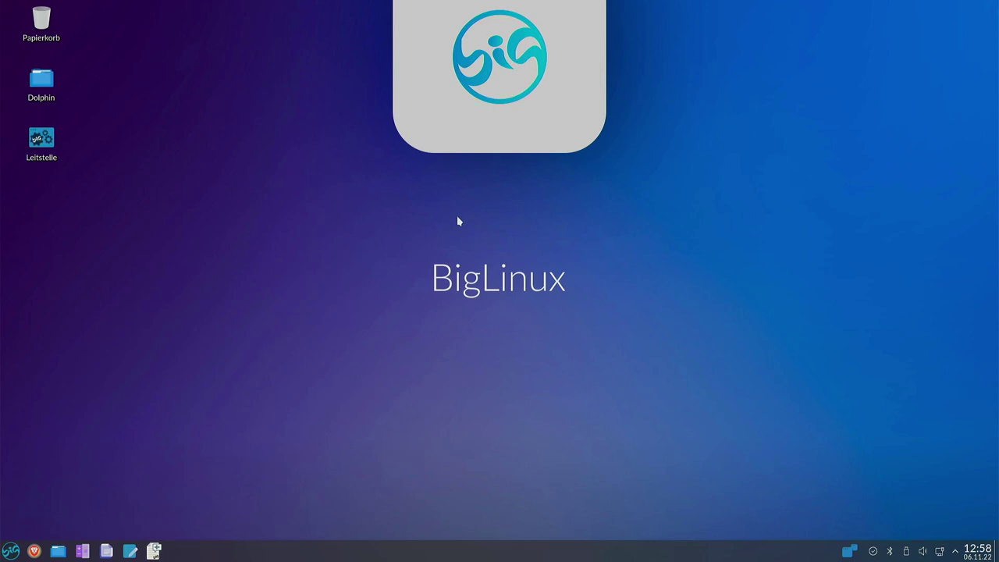
pyautogui.click(58, 550)
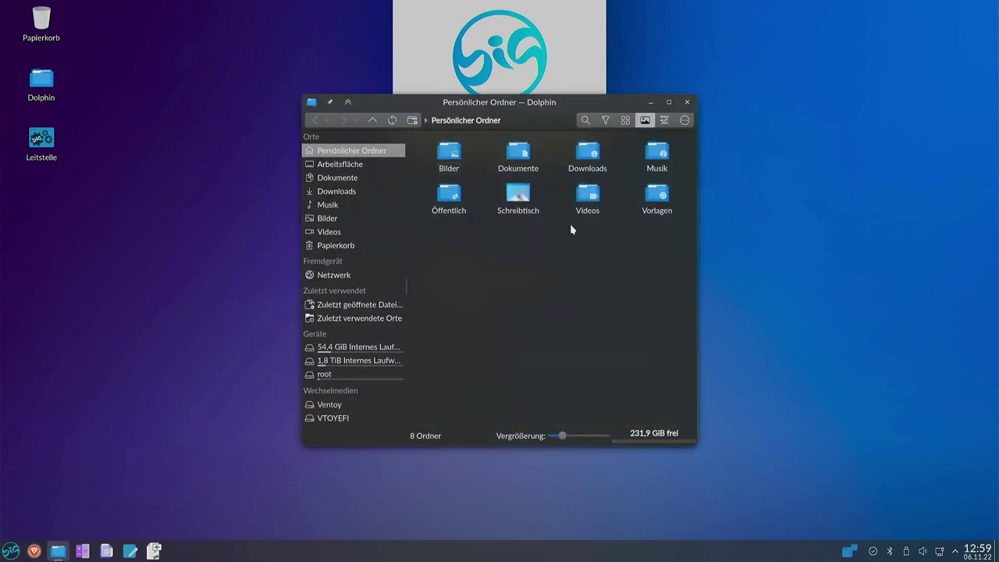
pyautogui.click(686, 102)
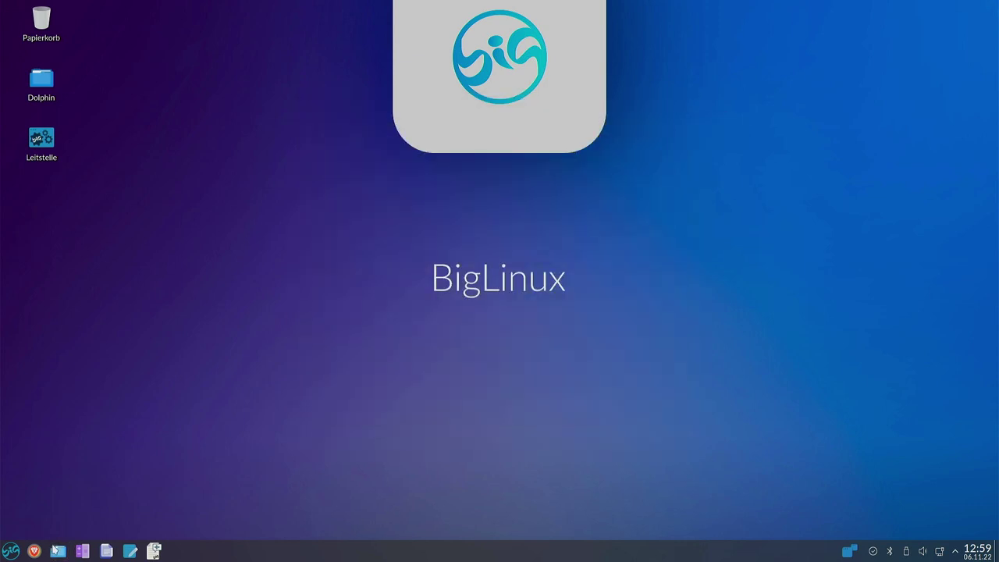
pyautogui.click(8, 551)
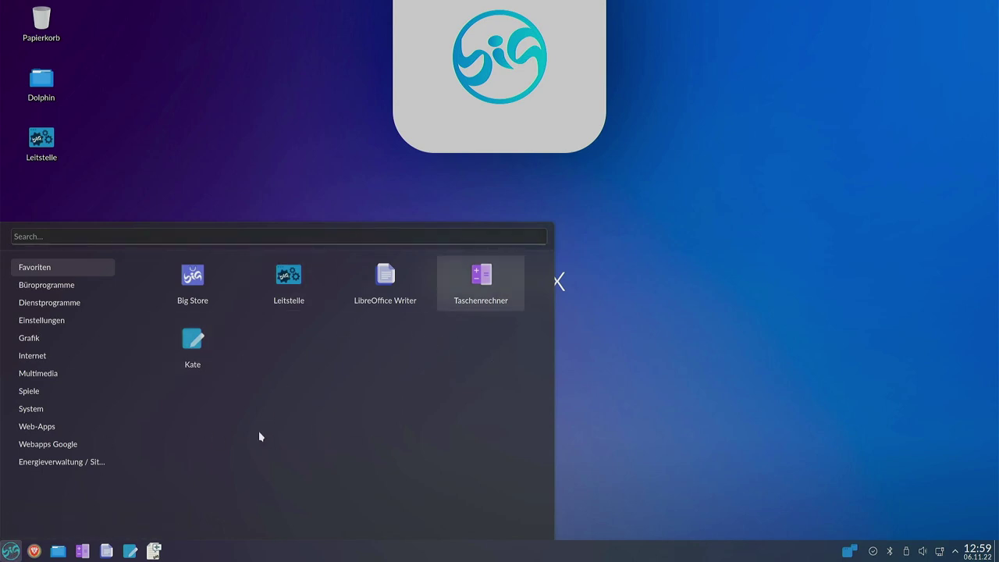
# Browse the launcher categories System, Internet, Favoriten, Büroprogramme and Dienstprogramme.
pyautogui.moveTo(31, 408)
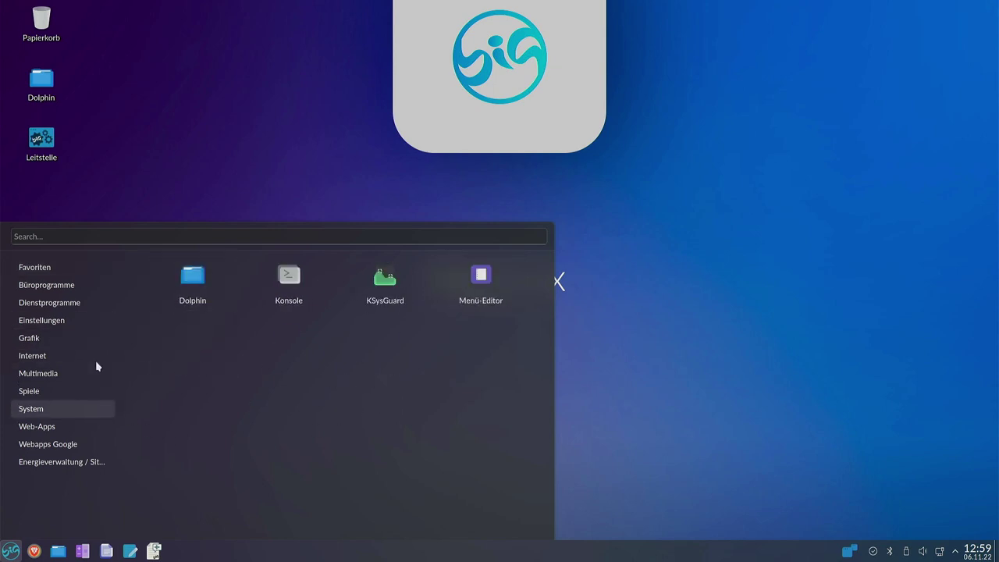
pyautogui.moveTo(82, 359)
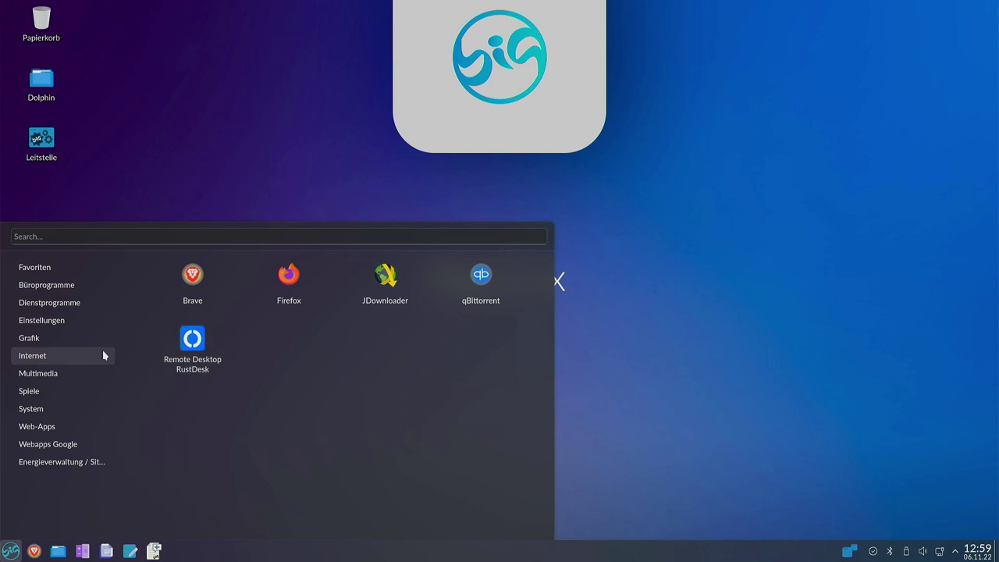
pyautogui.moveTo(37, 266)
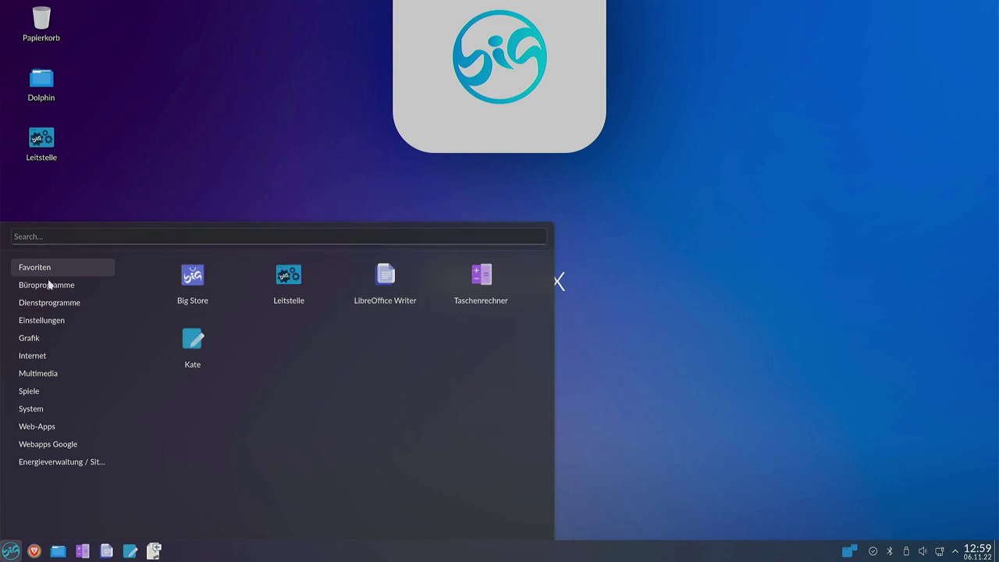
pyautogui.moveTo(55, 291)
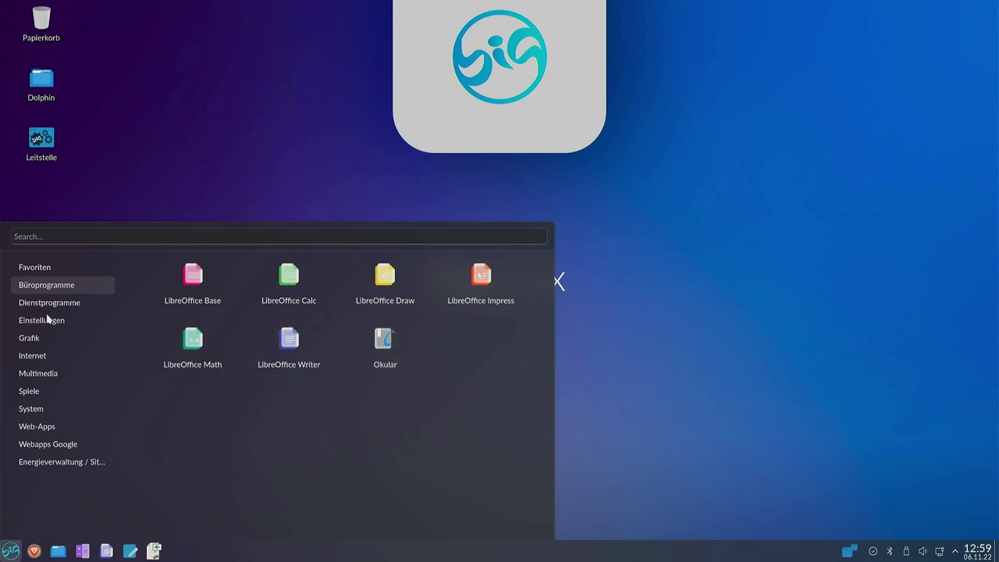
pyautogui.moveTo(28, 307)
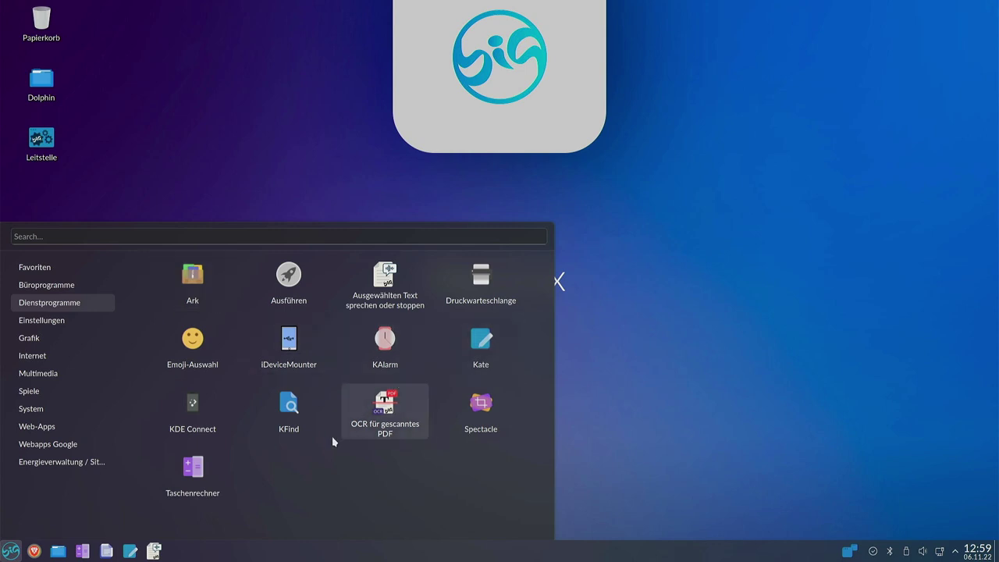
# Launch Software hinzufügen/entfernen from Einstellungen, then browse the launcher through Grafik to Internet.
pyautogui.click(58, 323)
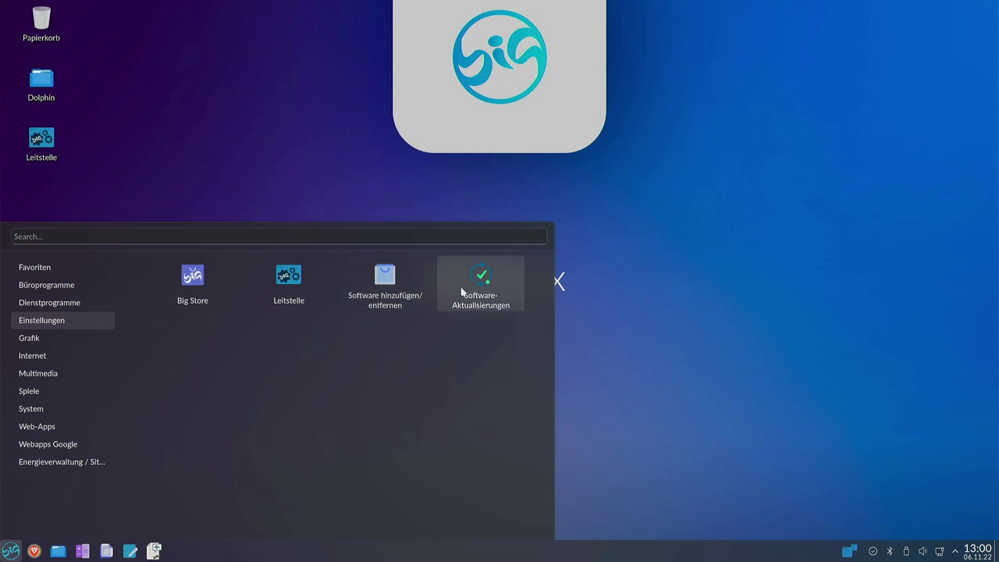
pyautogui.click(378, 291)
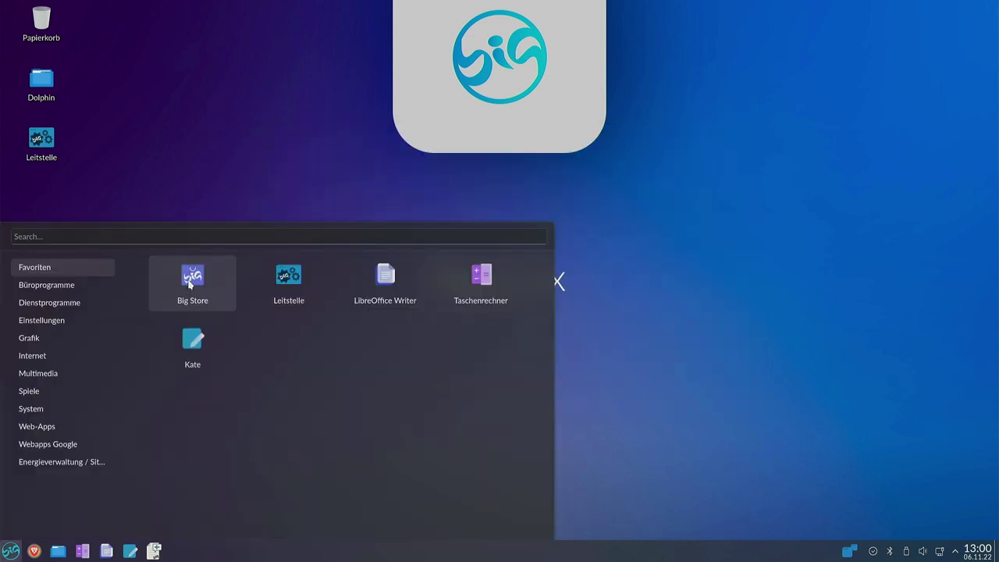
pyautogui.click(87, 322)
pyautogui.moveTo(65, 342)
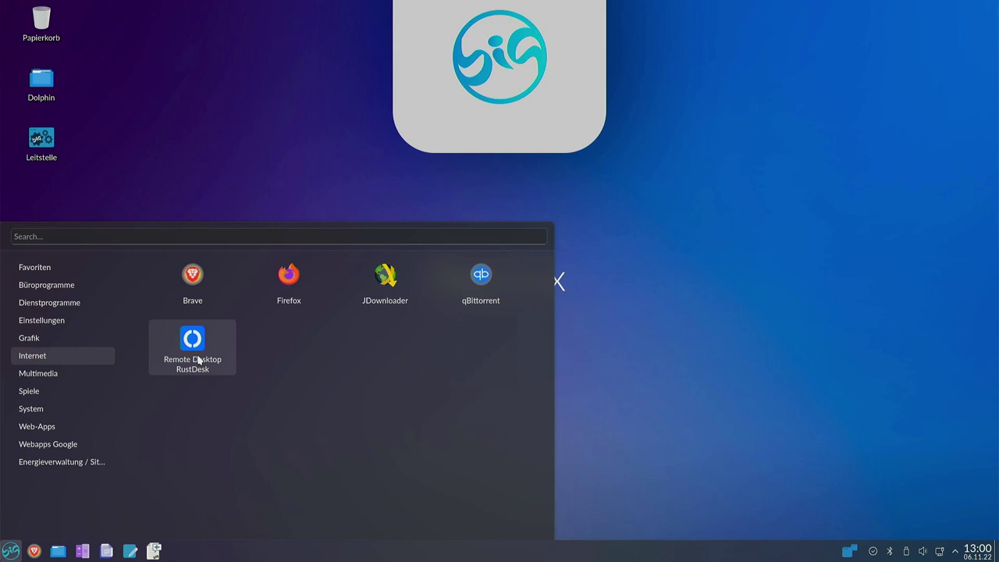
# Move through Multimedia, Spiele and System to show the launcher's Web-Apps list.
pyautogui.moveTo(37, 381)
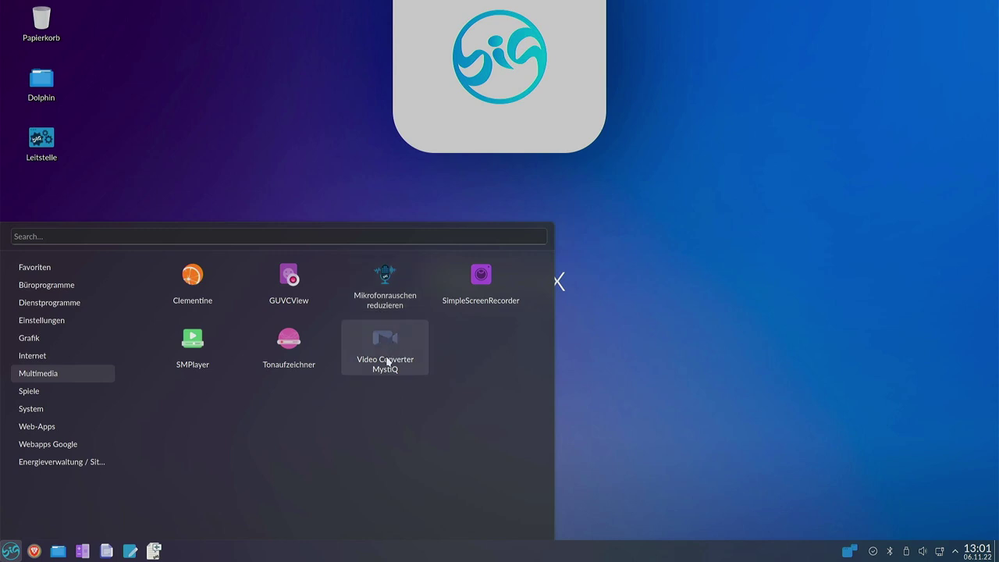
pyautogui.press('Down')
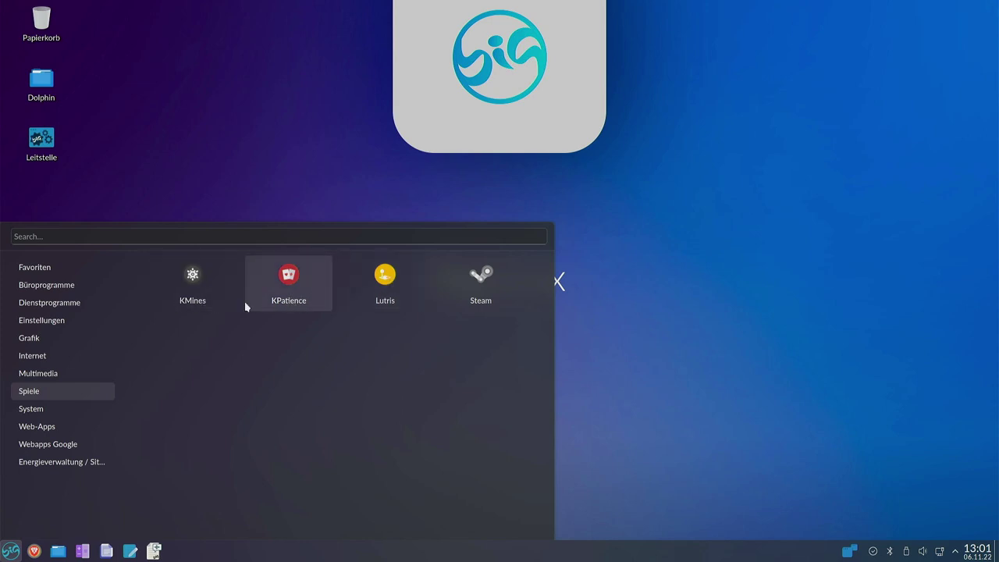
pyautogui.click(68, 407)
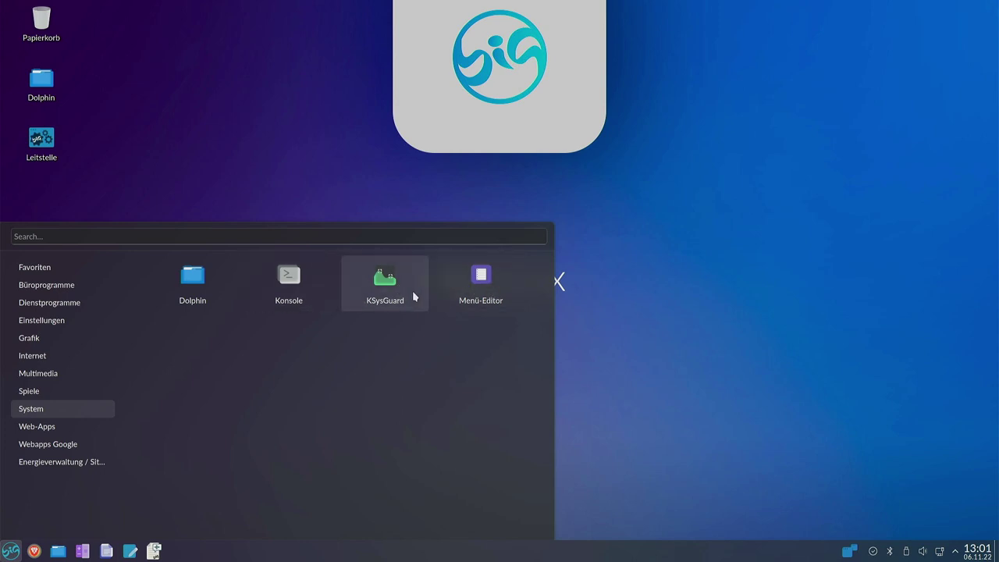
pyautogui.click(44, 427)
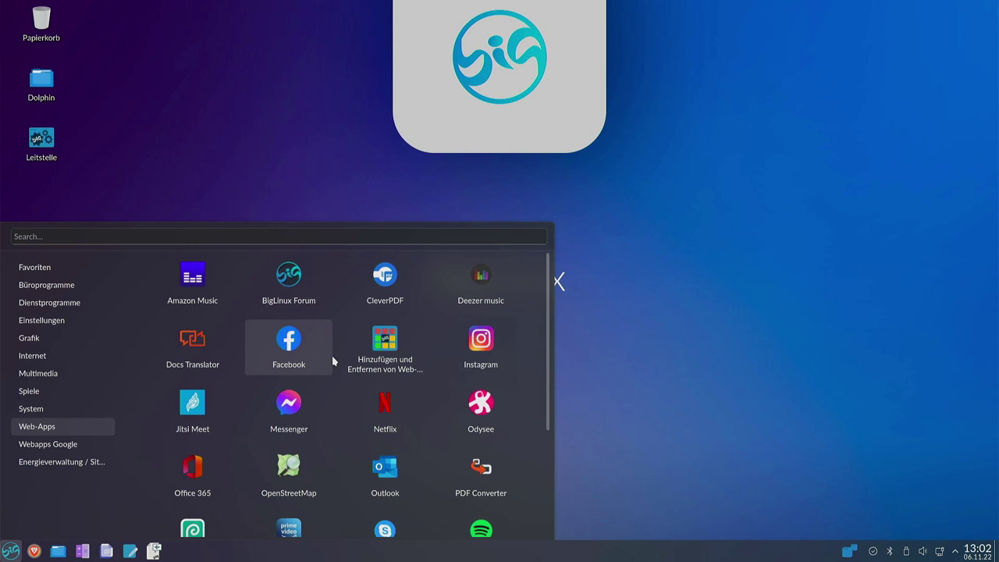
pyautogui.scroll(-1, 331, 361)
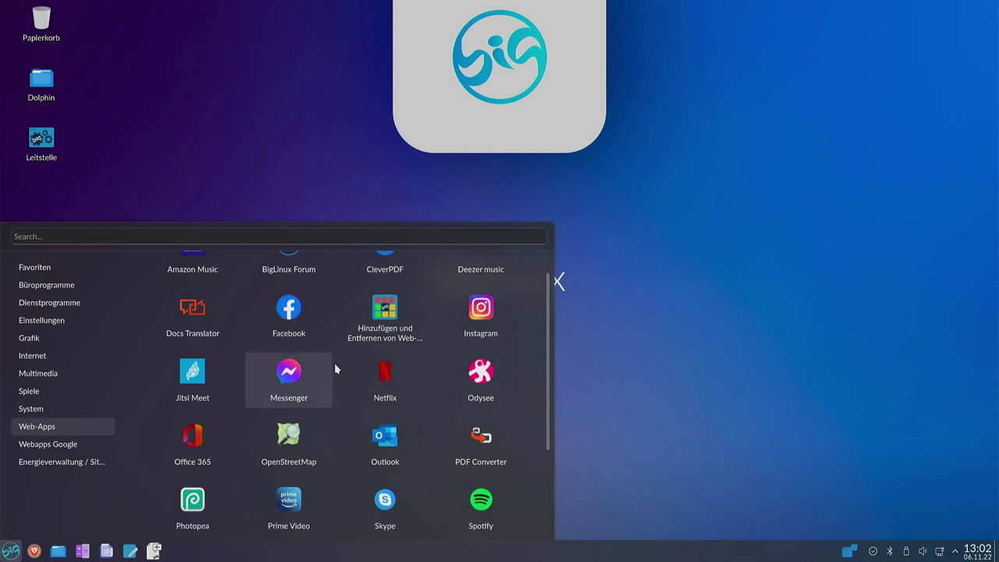
pyautogui.scroll(-4, 335, 363)
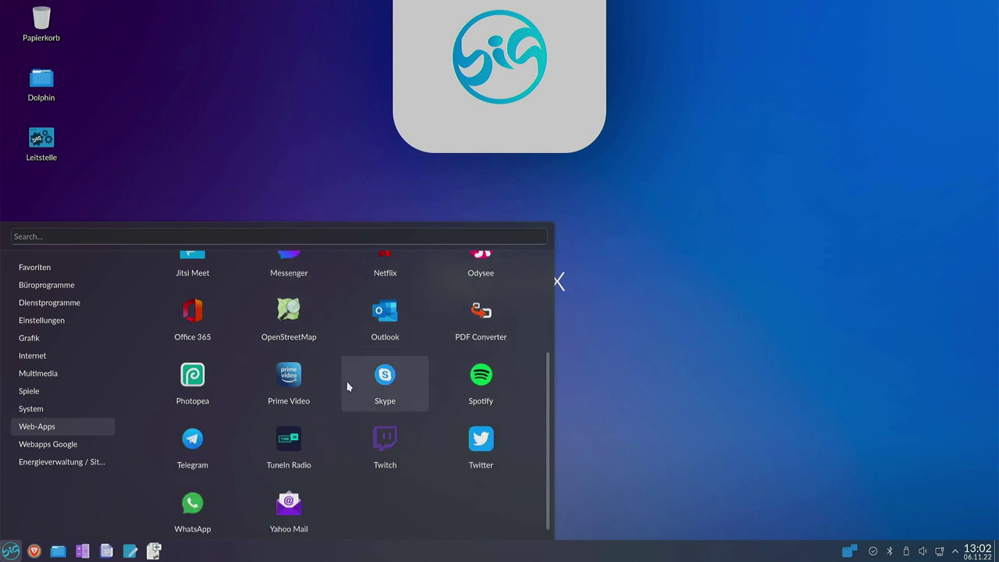
pyautogui.scroll(5, 346, 381)
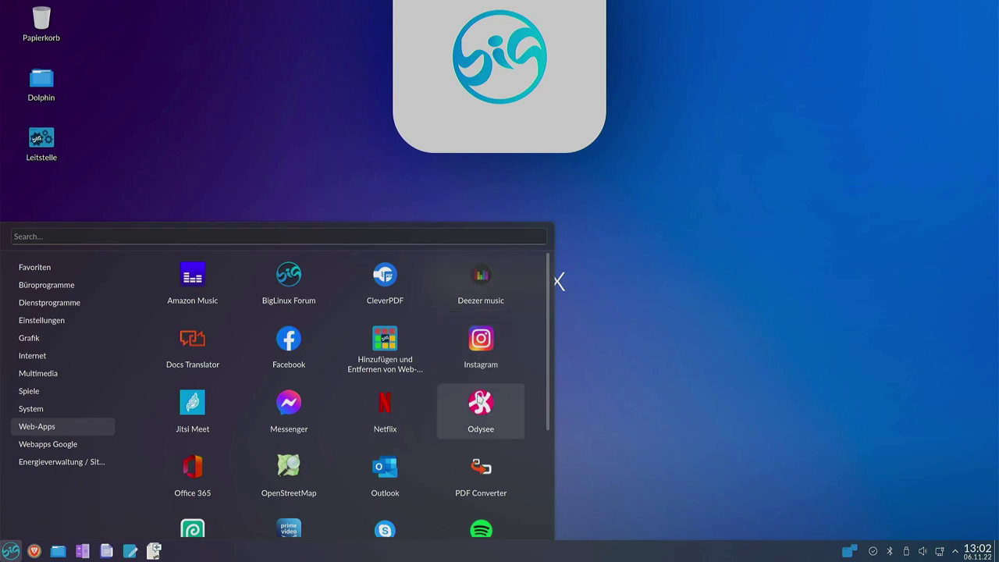
pyautogui.scroll(-4, 381, 435)
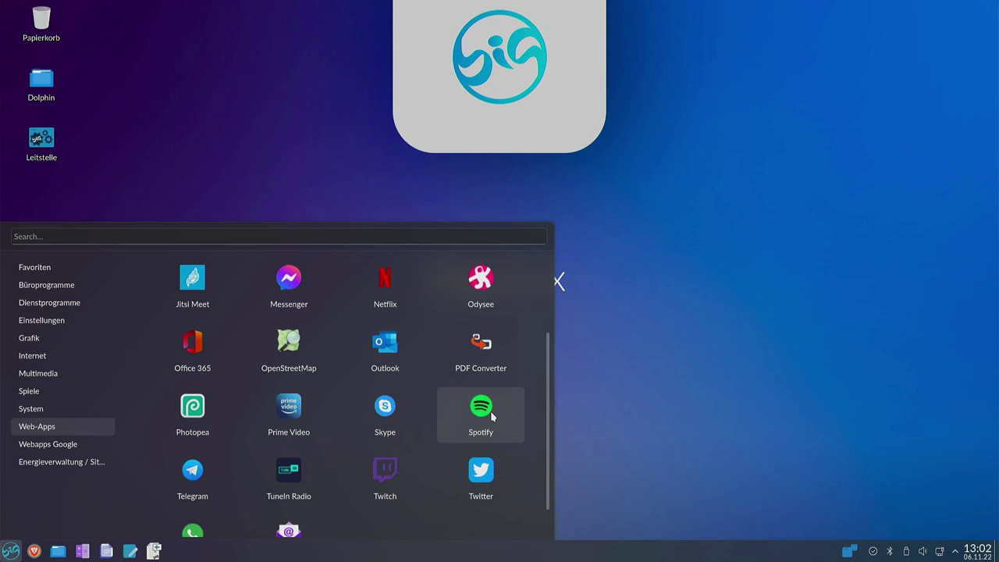
pyautogui.scroll(-1, 492, 417)
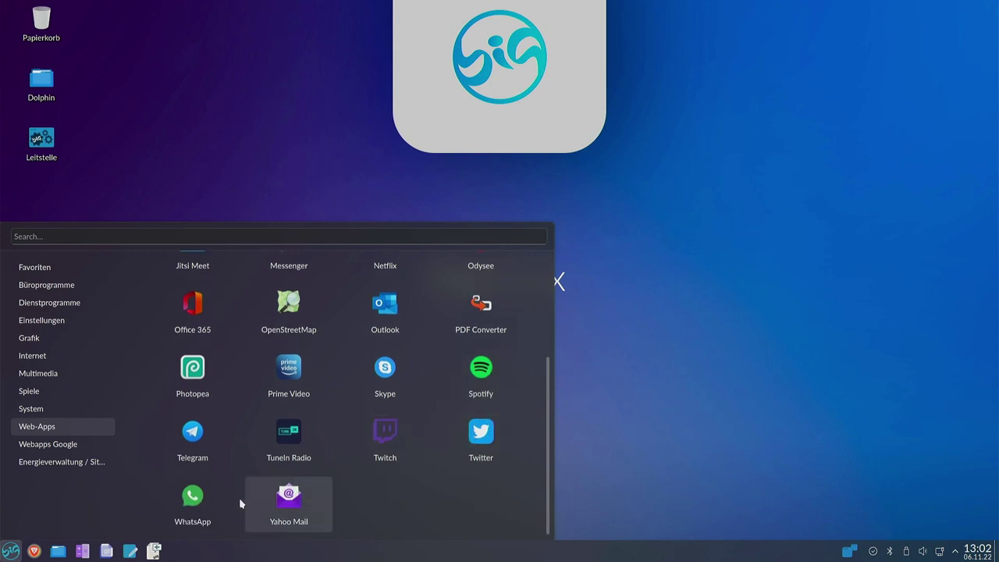
pyautogui.scroll(2, 227, 500)
pyautogui.scroll(1, 234, 500)
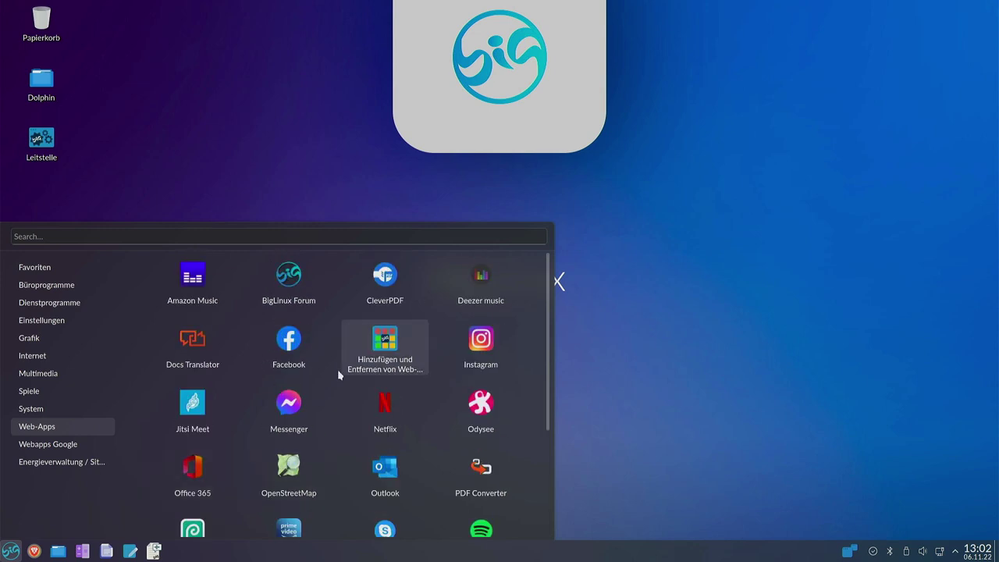
pyautogui.click(46, 451)
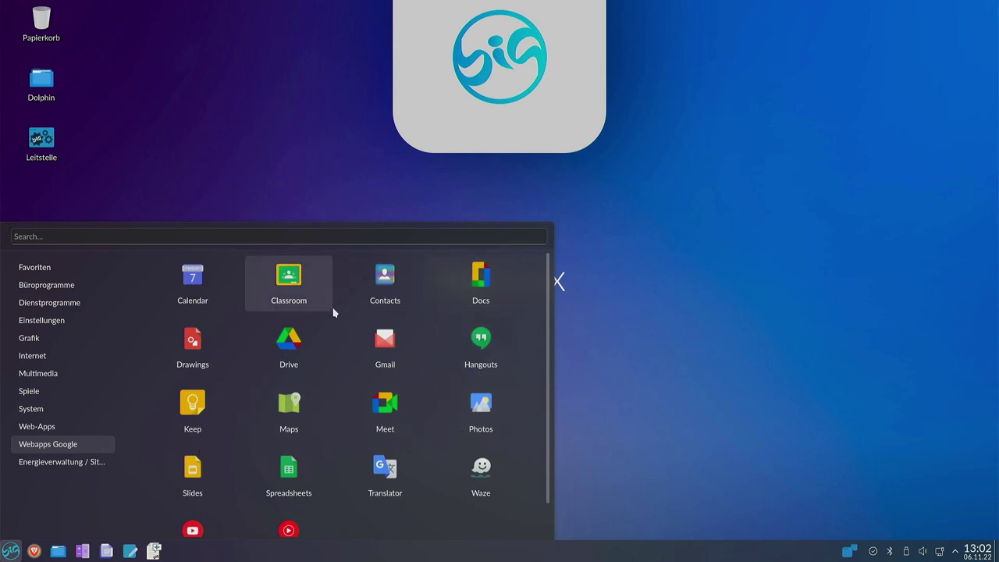
pyautogui.scroll(-1, 360, 345)
pyautogui.scroll(1, 360, 364)
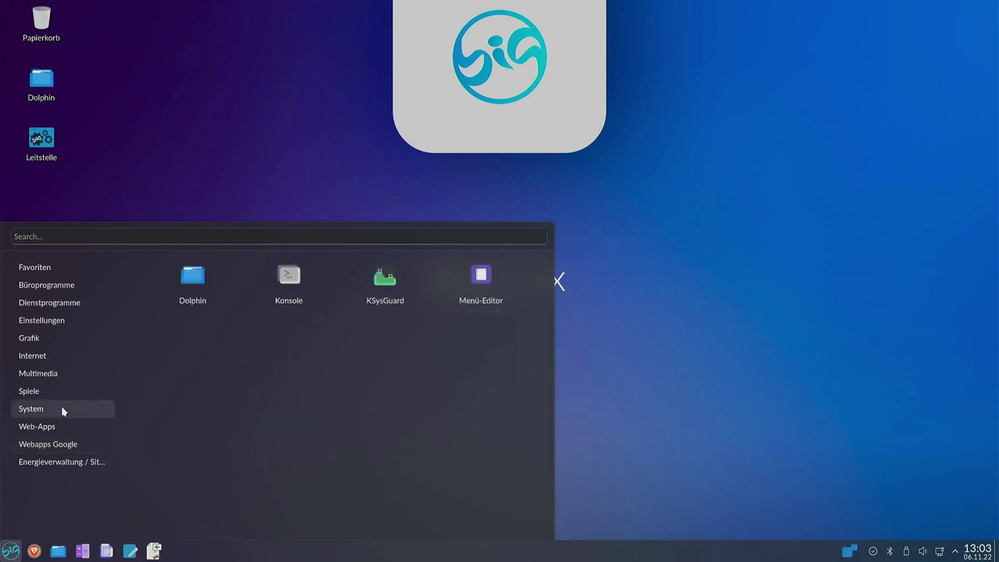
pyautogui.moveTo(47, 428)
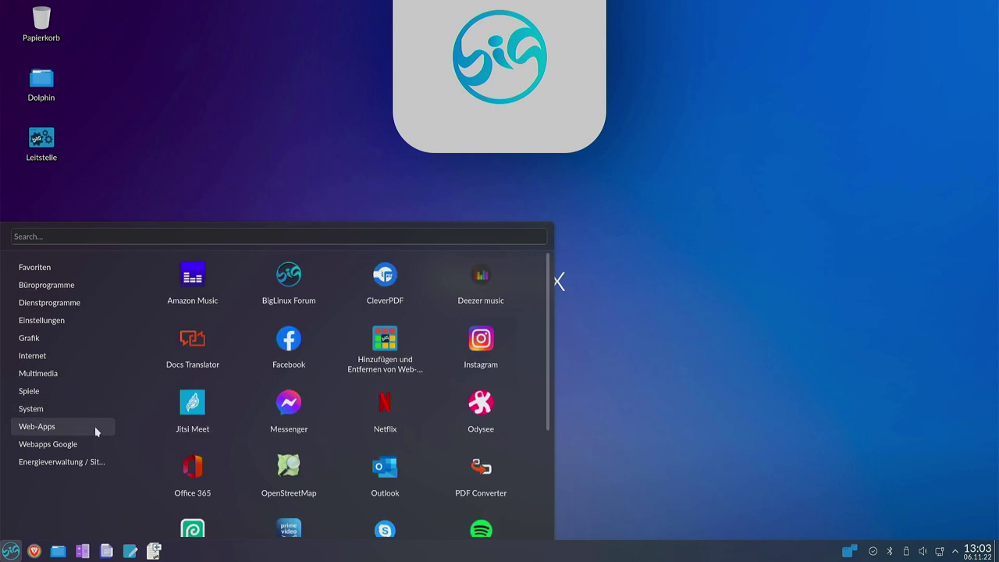
# Launch 'Hinzufügen und Entfernen von Web-Apps', scroll the BigLinux WebApps list, then open 'Fügen Sie WebApps hinzu'.
pyautogui.click(384, 353)
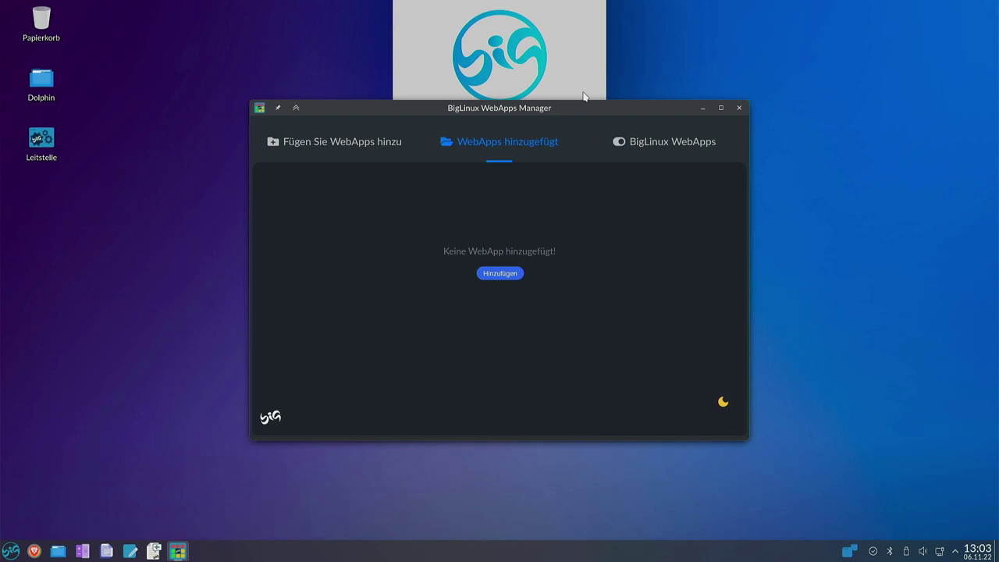
pyautogui.click(642, 141)
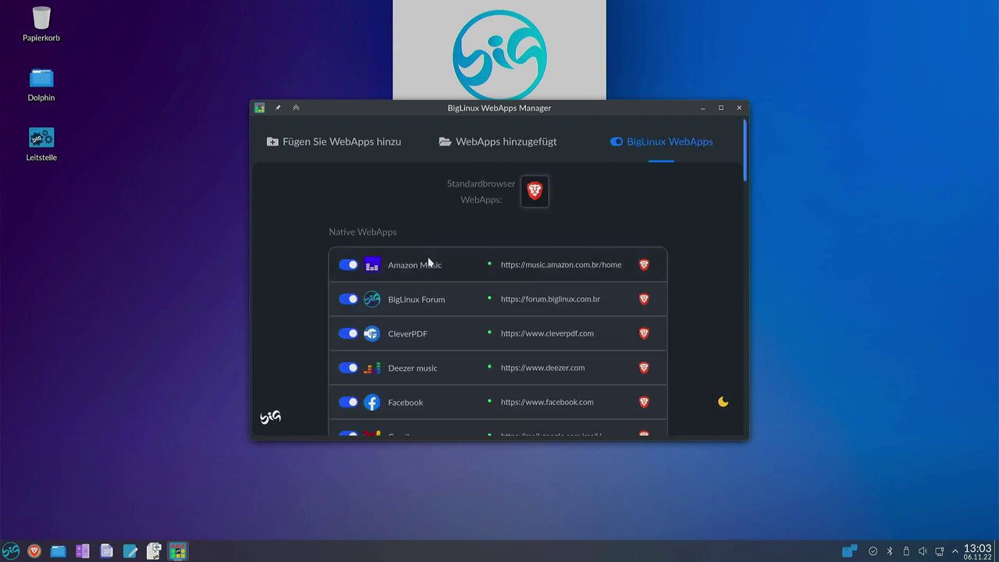
pyautogui.scroll(-1, 314, 271)
pyautogui.scroll(1, 706, 193)
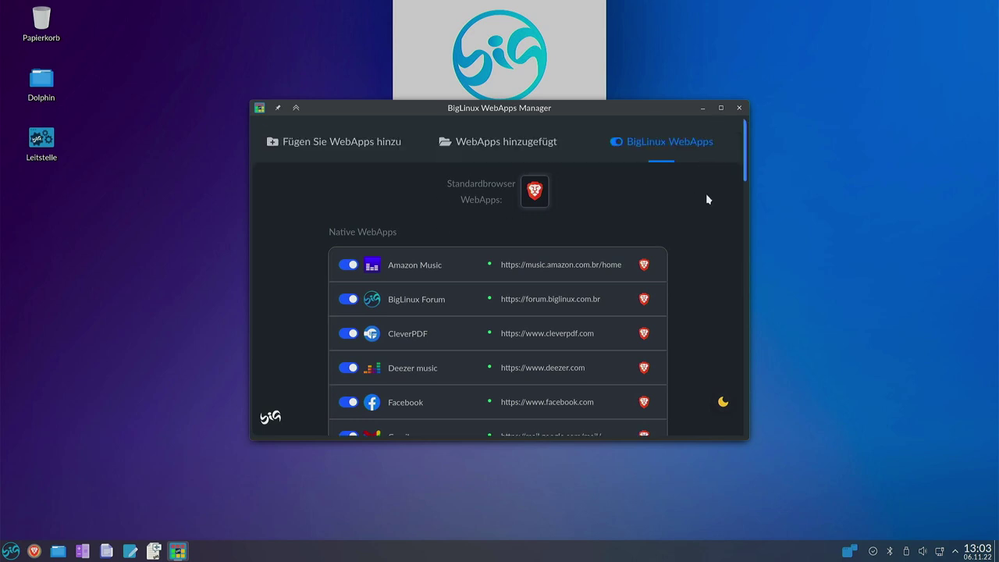
pyautogui.scroll(-6, 695, 199)
pyautogui.scroll(-4, 693, 217)
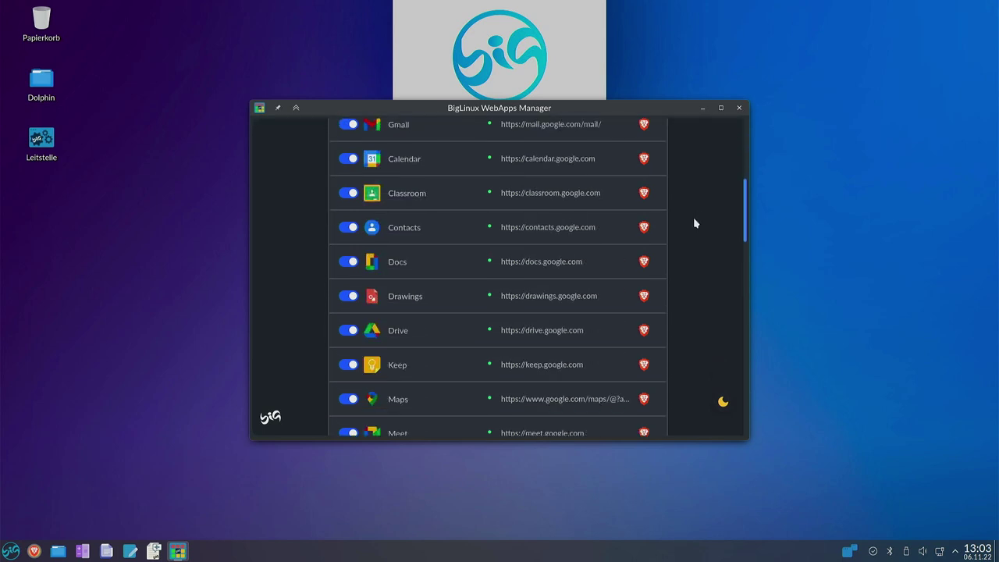
pyautogui.scroll(10, 691, 218)
pyautogui.click(374, 149)
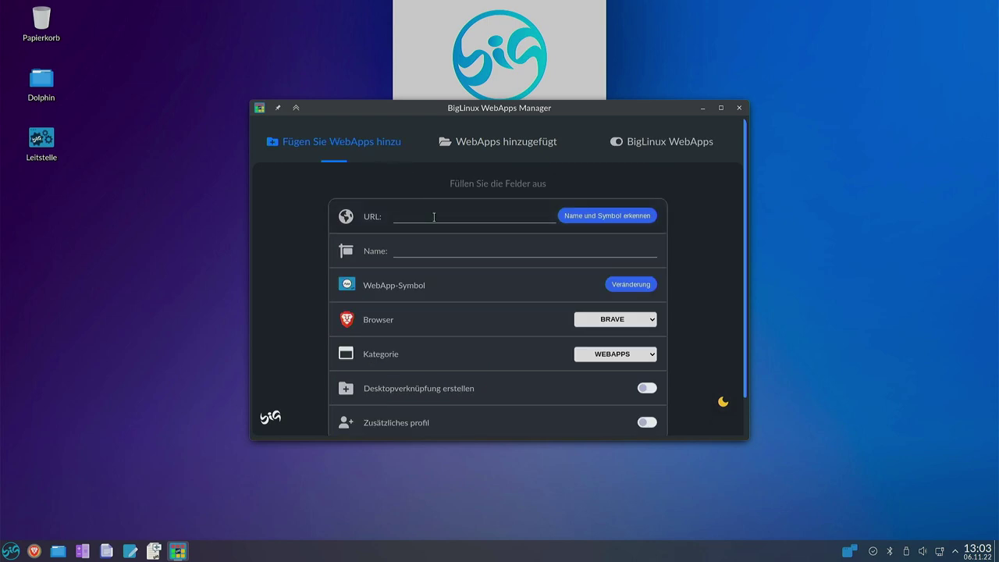
# Enter typ.bio.link, auto-detect its name, choose the SO'N TYP icon, enable a desktop shortcut, and add it.
pyautogui.write('typ.bio.link')
pyautogui.click(648, 218)
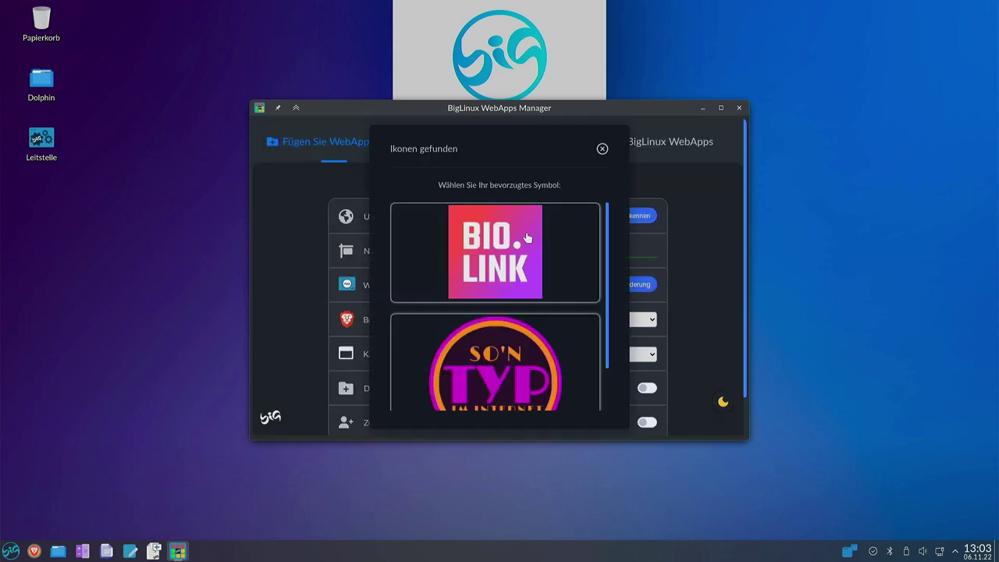
pyautogui.scroll(-1, 528, 335)
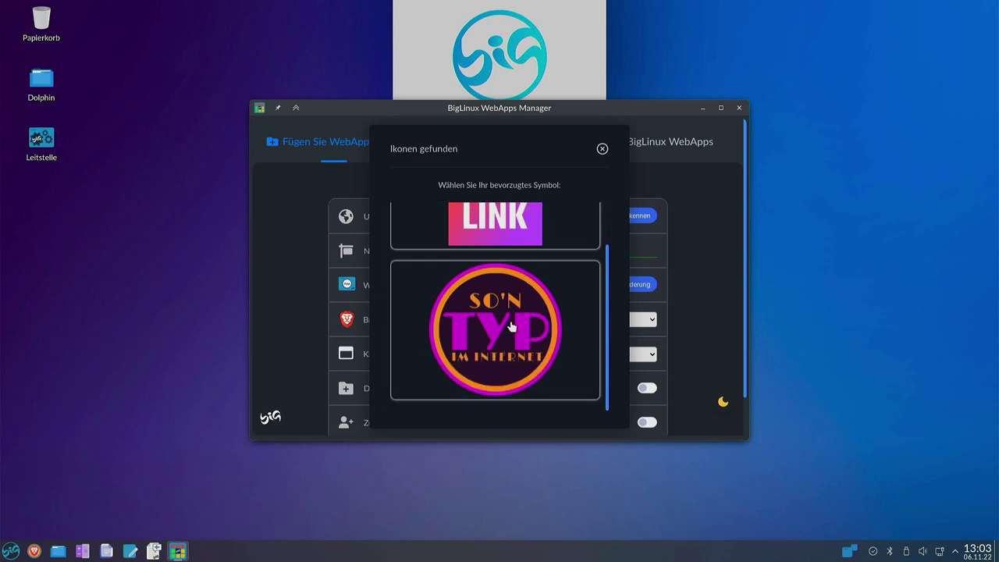
pyautogui.click(511, 326)
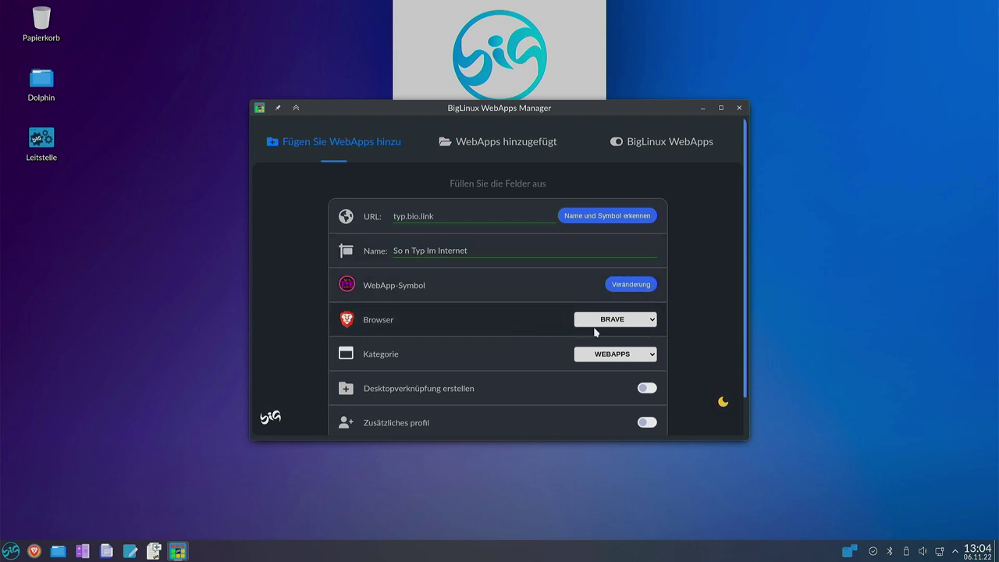
pyautogui.scroll(-2, 483, 324)
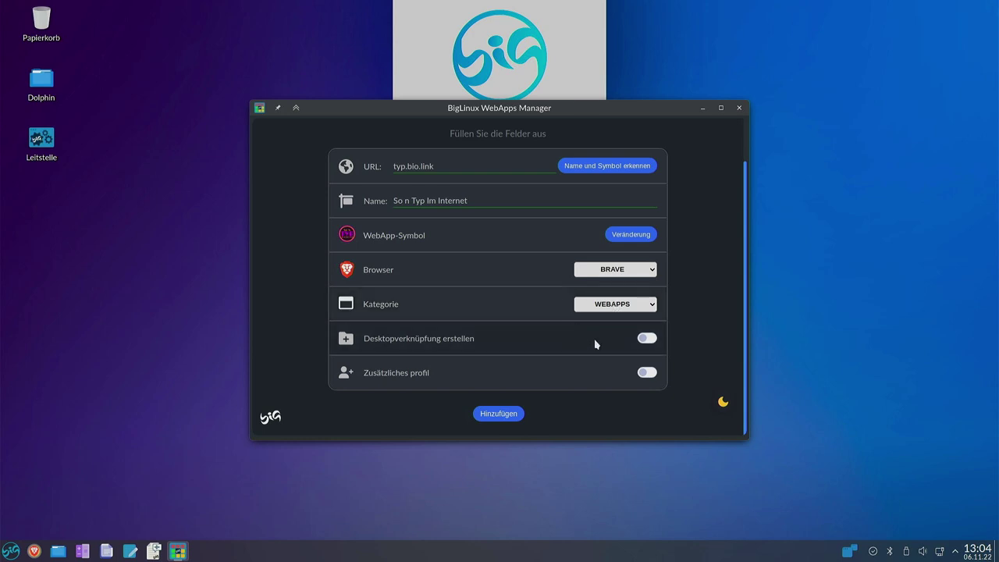
pyautogui.click(645, 339)
pyautogui.click(499, 415)
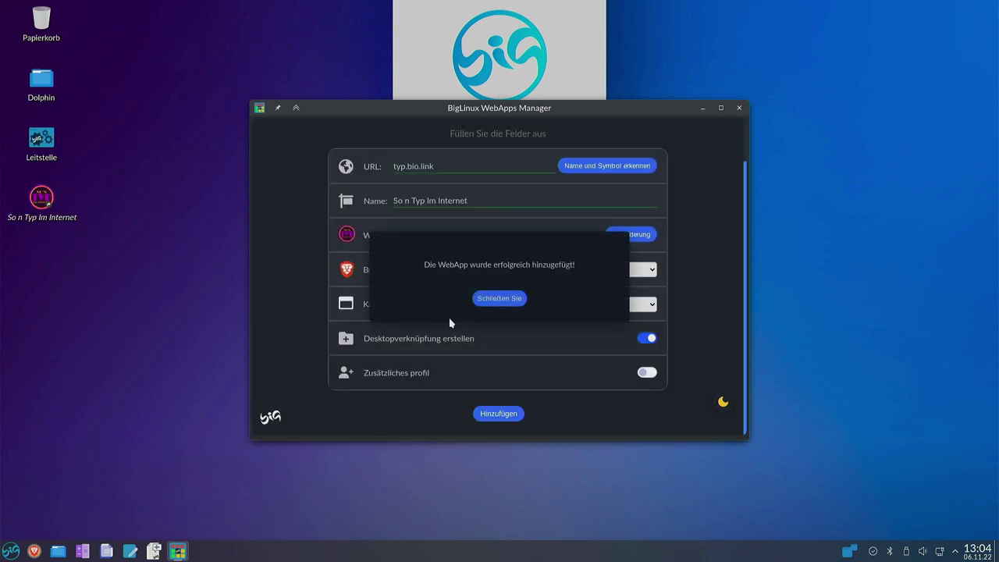
# Close the success dialog, launch So'n Typ Im Internet from its desktop icon, and dismiss the translation bar.
pyautogui.click(498, 300)
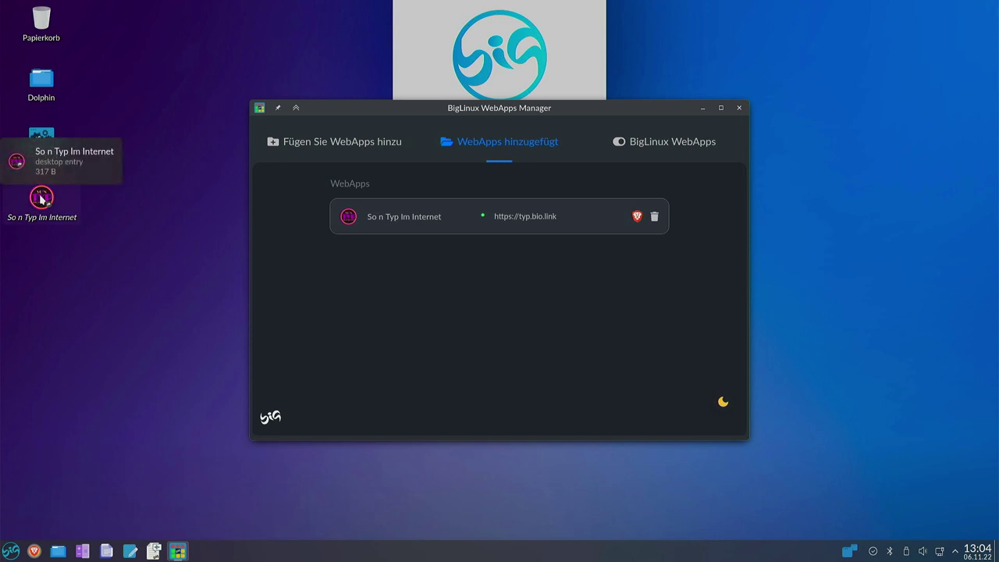
pyautogui.click(41, 199)
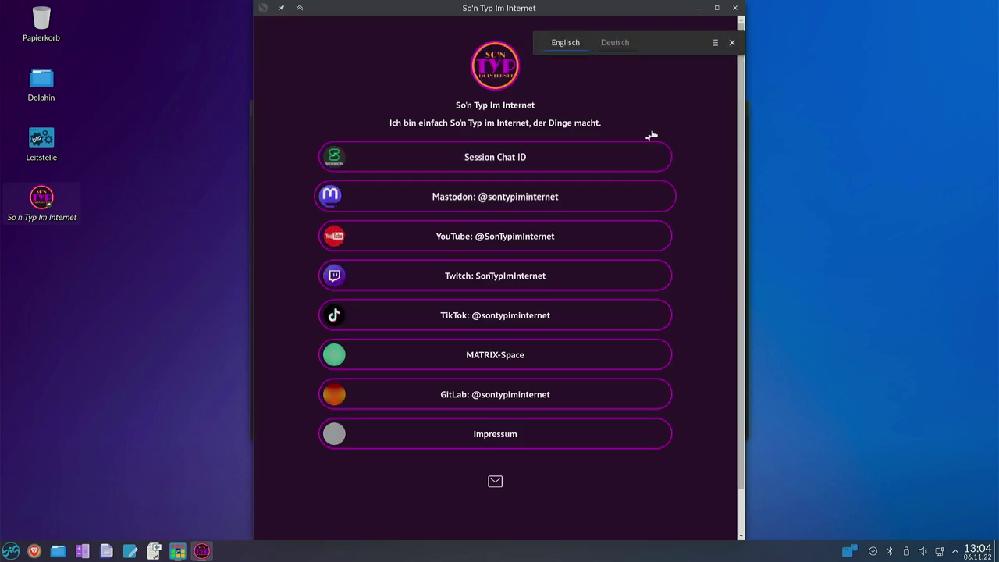
pyautogui.click(715, 42)
pyautogui.click(624, 74)
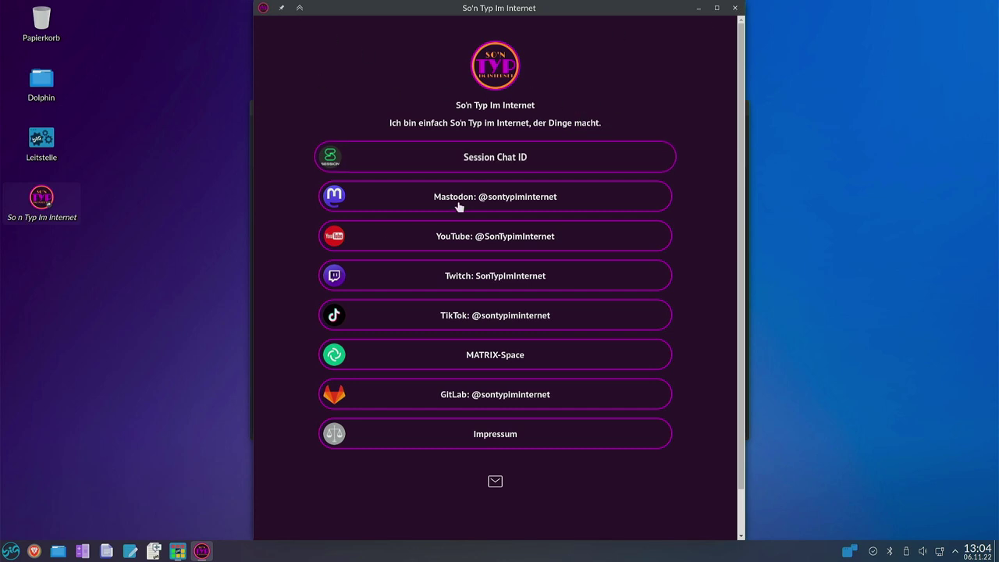
pyautogui.scroll(-1, 427, 267)
pyautogui.scroll(1, 426, 267)
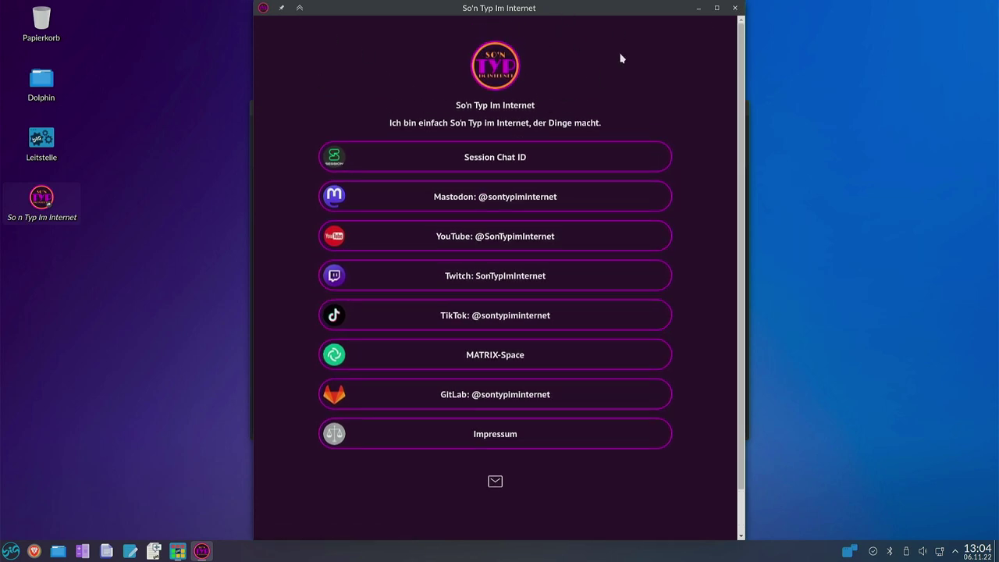
# Close the web app window and browse the launcher's Web-Apps and Webapps Google categories.
pyautogui.click(734, 7)
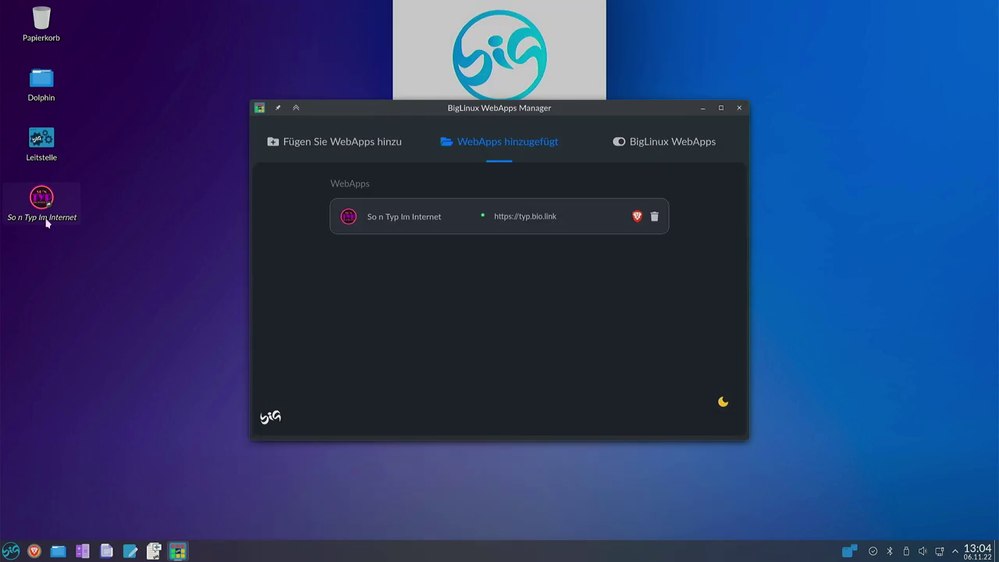
pyautogui.click(4, 552)
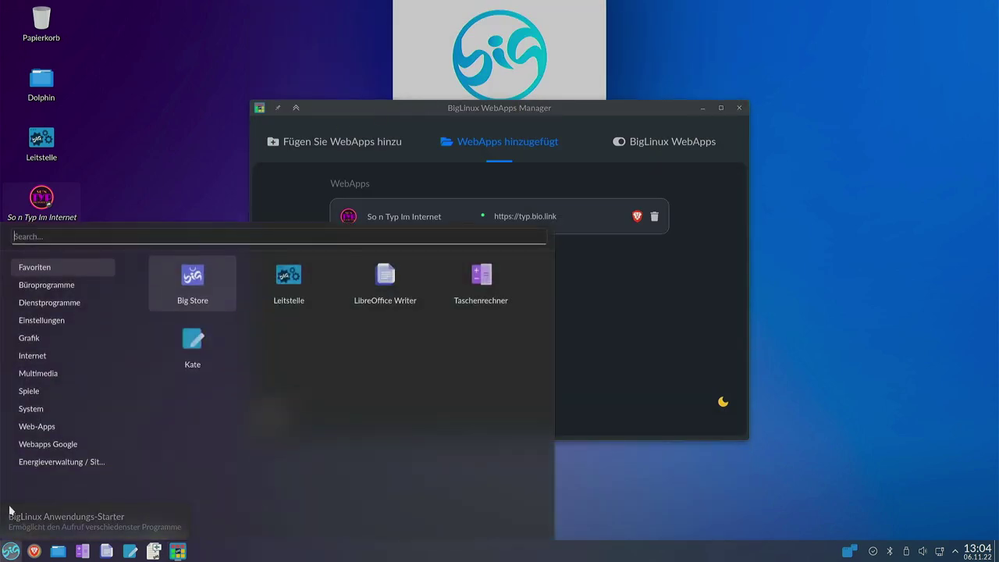
pyautogui.moveTo(46, 357)
pyautogui.moveTo(52, 444)
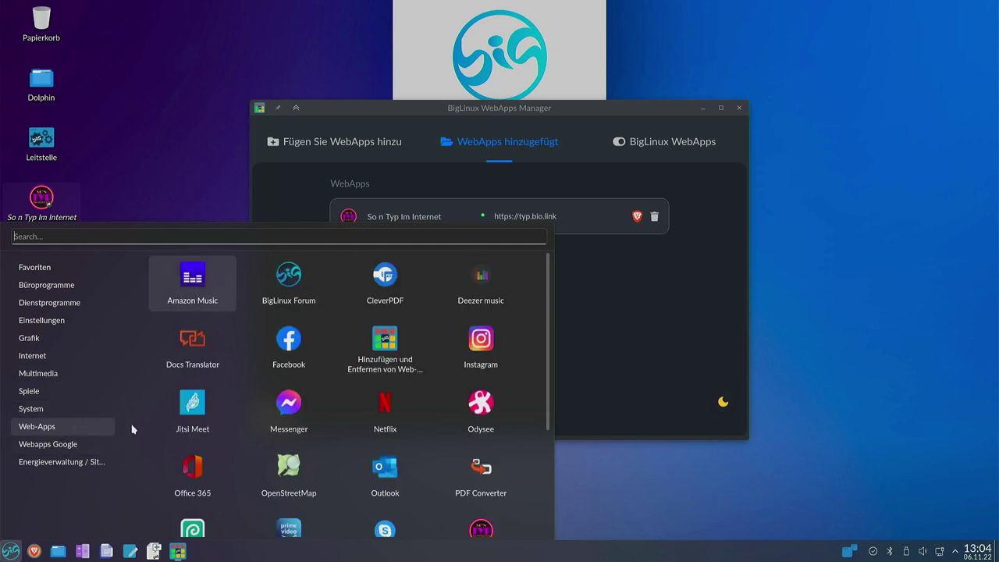
pyautogui.scroll(-2, 394, 359)
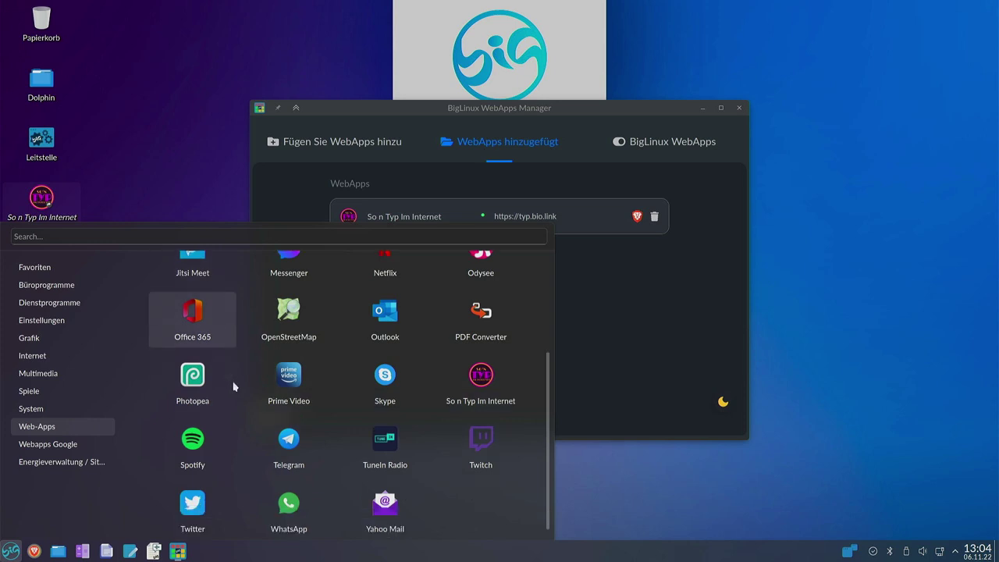
pyautogui.scroll(-1, 234, 387)
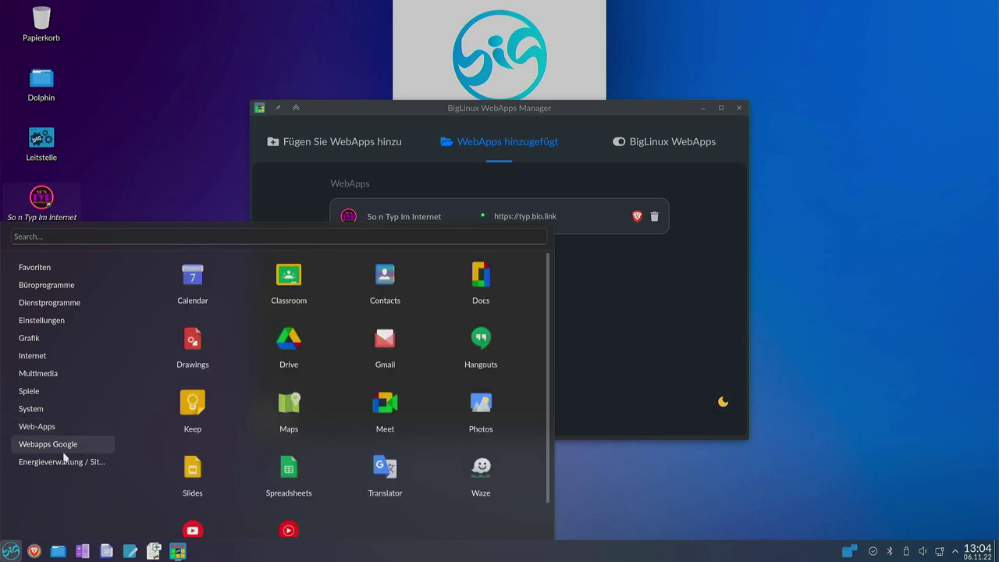
pyautogui.moveTo(65, 465)
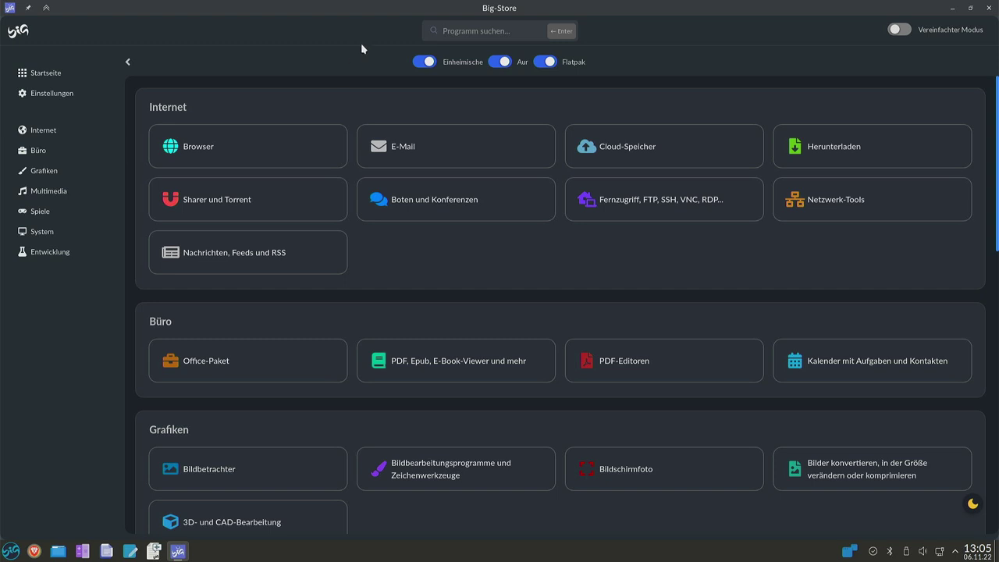
# Scroll Big-Store down to the Multimedia section and open the Audioplayer category.
pyautogui.click(494, 36)
pyautogui.moveTo(422, 68)
pyautogui.moveTo(513, 71)
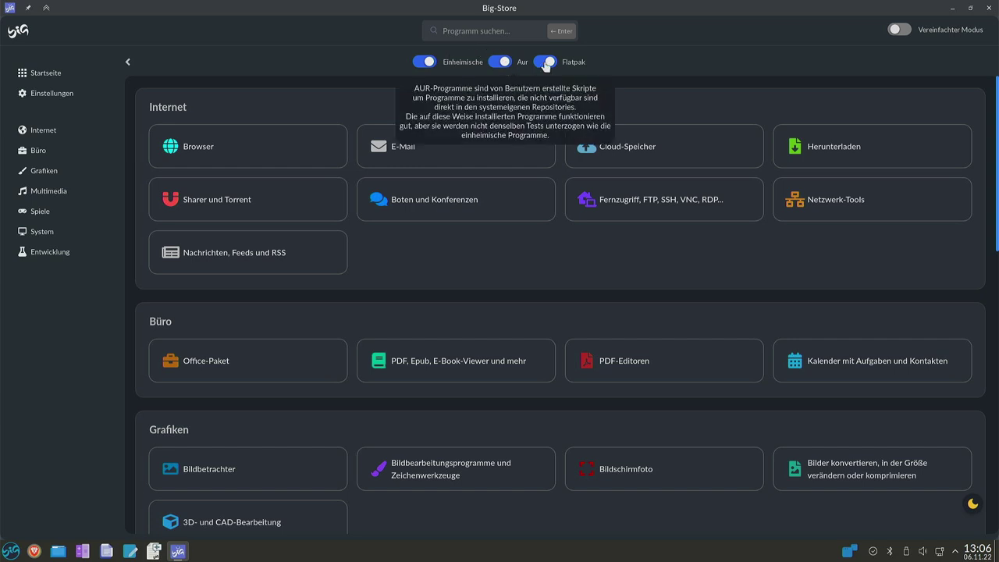
pyautogui.moveTo(549, 65)
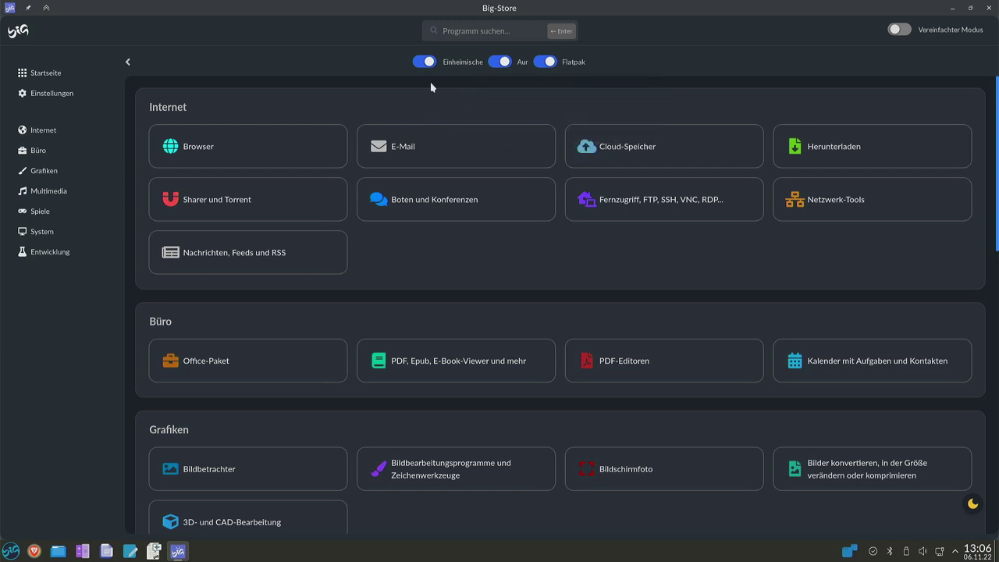
pyautogui.scroll(-5, 593, 228)
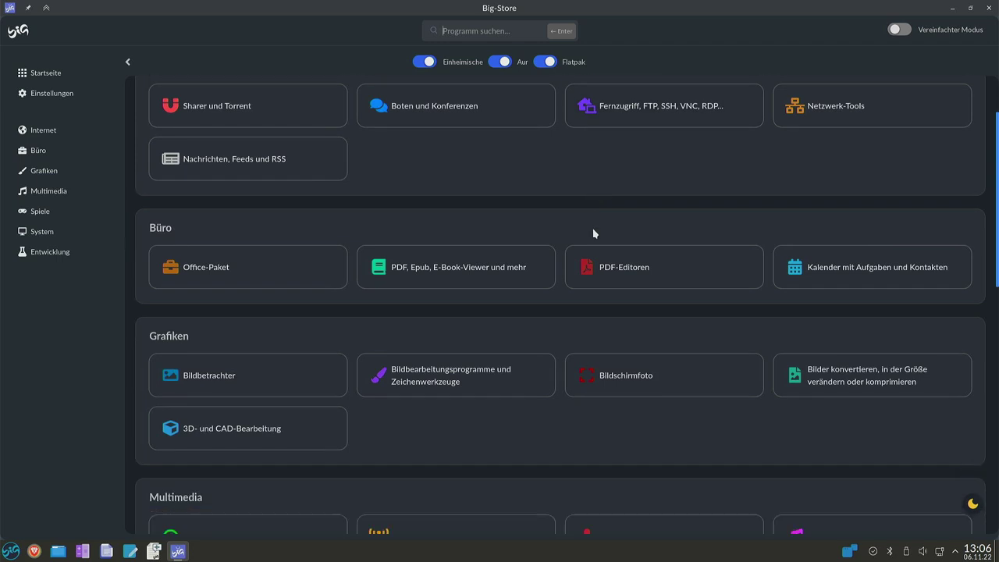
pyautogui.scroll(-2, 593, 234)
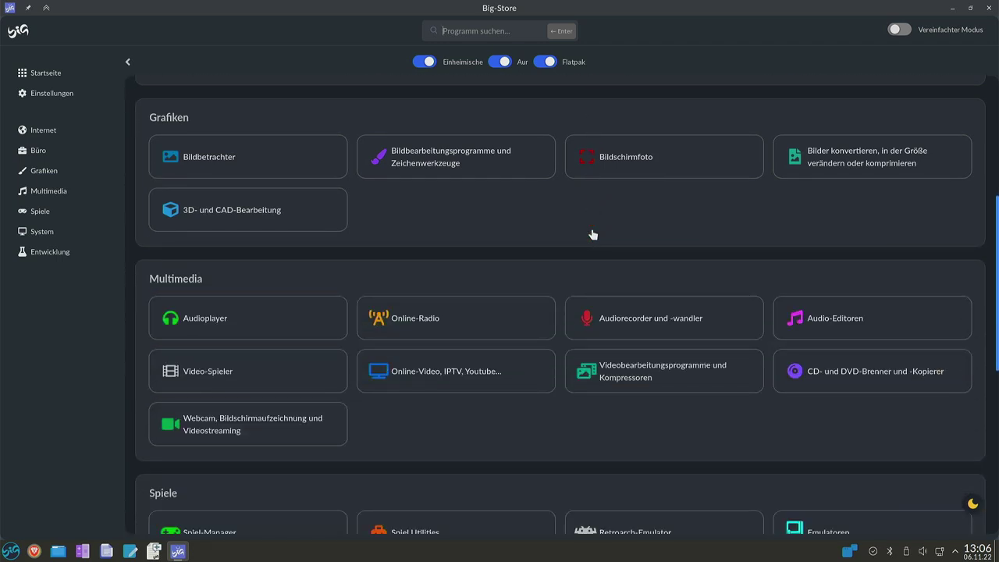
pyautogui.scroll(-2, 592, 234)
pyautogui.scroll(-2, 592, 234)
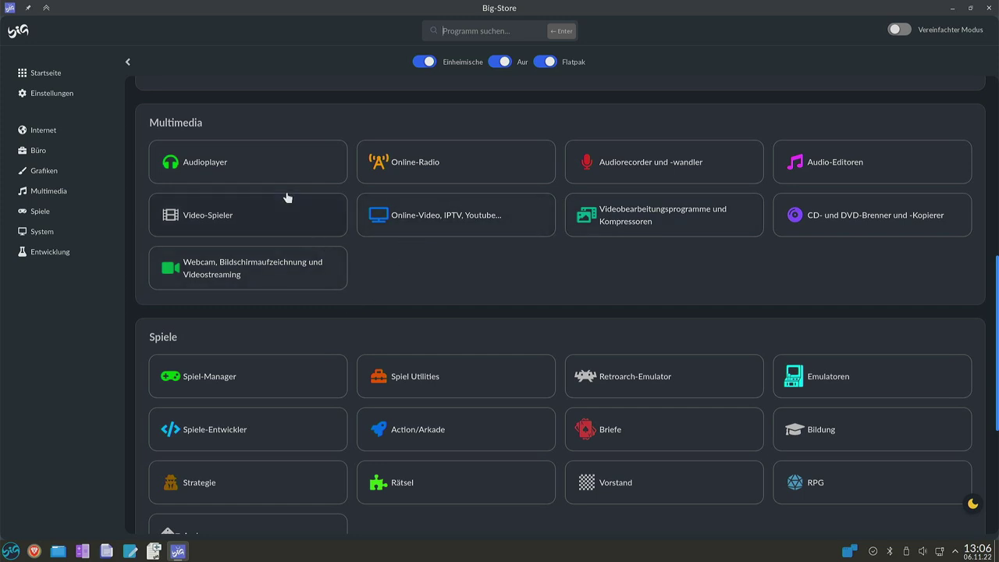
pyautogui.click(222, 169)
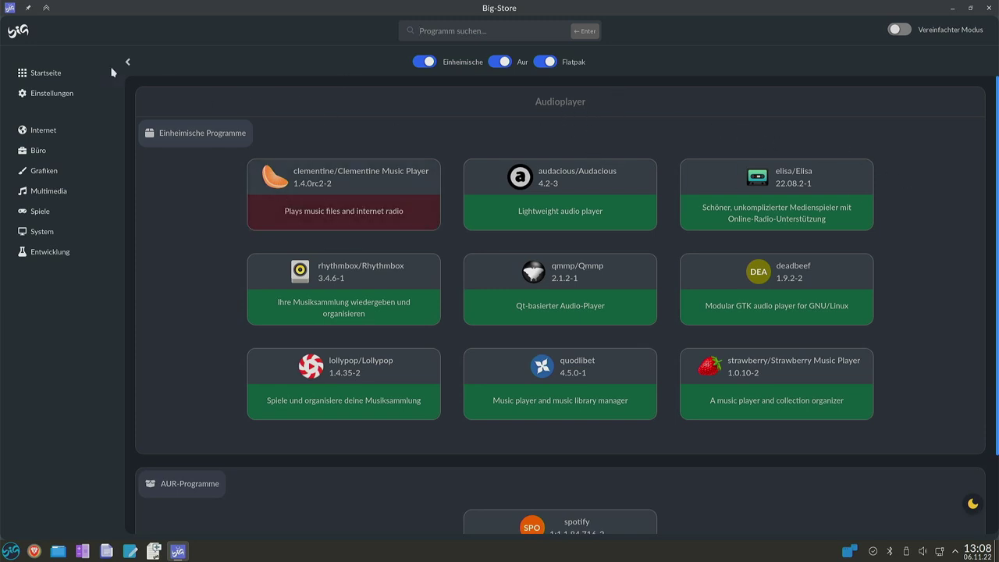
# Read the 'Einheimische Programme' info and scroll down to the AUR spotify 1:1.1.84.716-2 entry.
pyautogui.moveTo(176, 146)
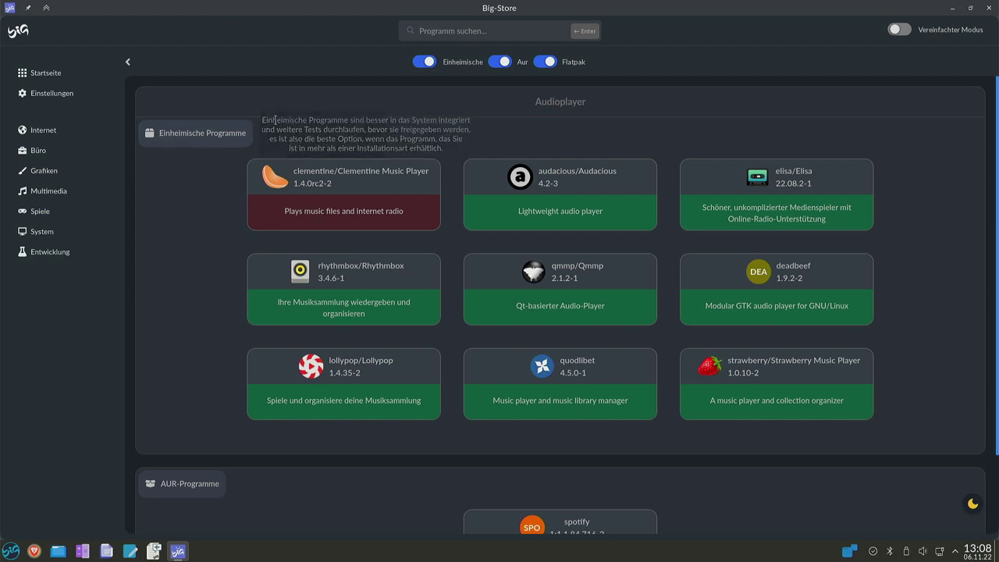
pyautogui.scroll(-2, 955, 207)
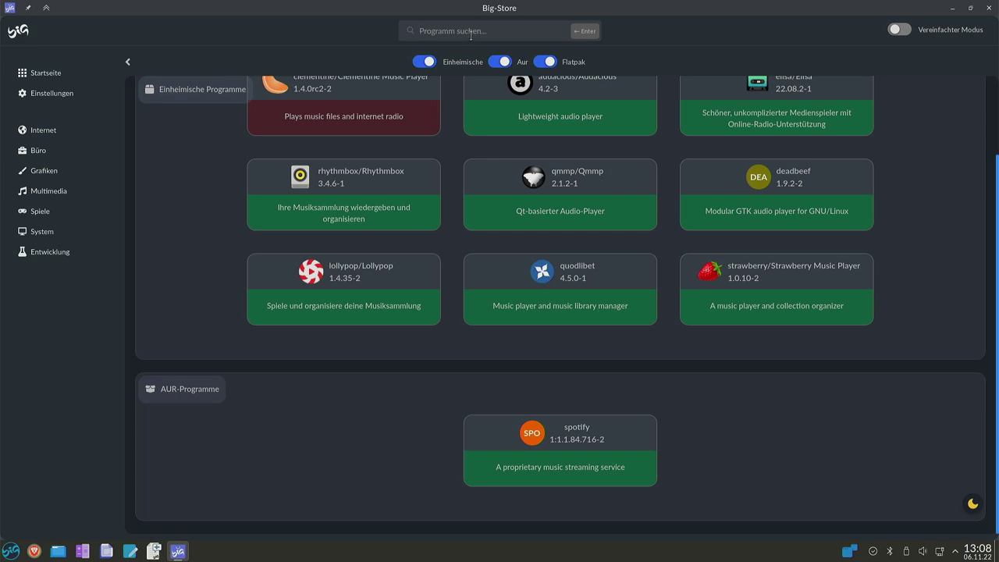
# Search Big-Store for 'spotify' and switch off the Aur toggle to hide AUR results.
pyautogui.click(471, 32)
pyautogui.write('spotif')
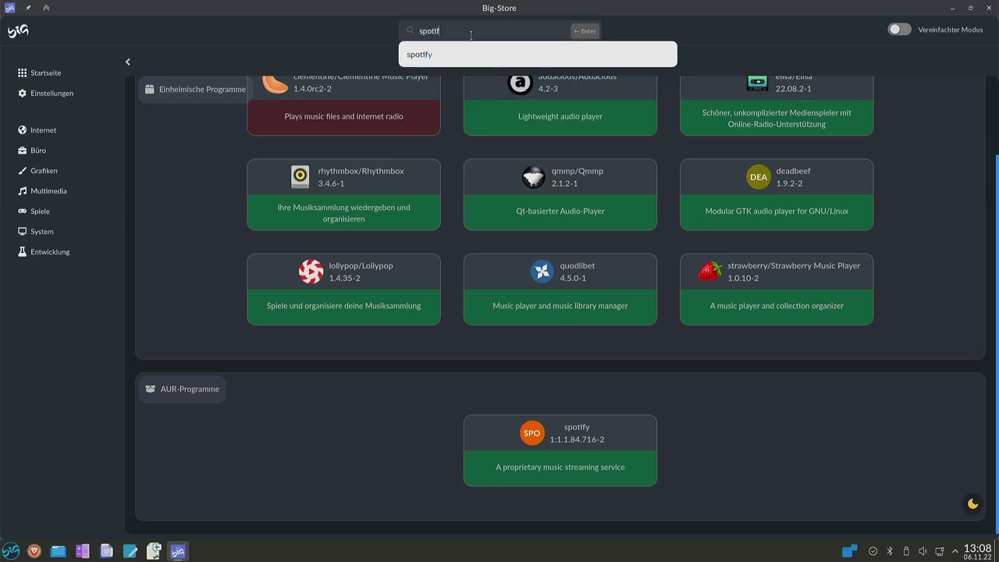
pyautogui.write('y')
pyautogui.press('Return')
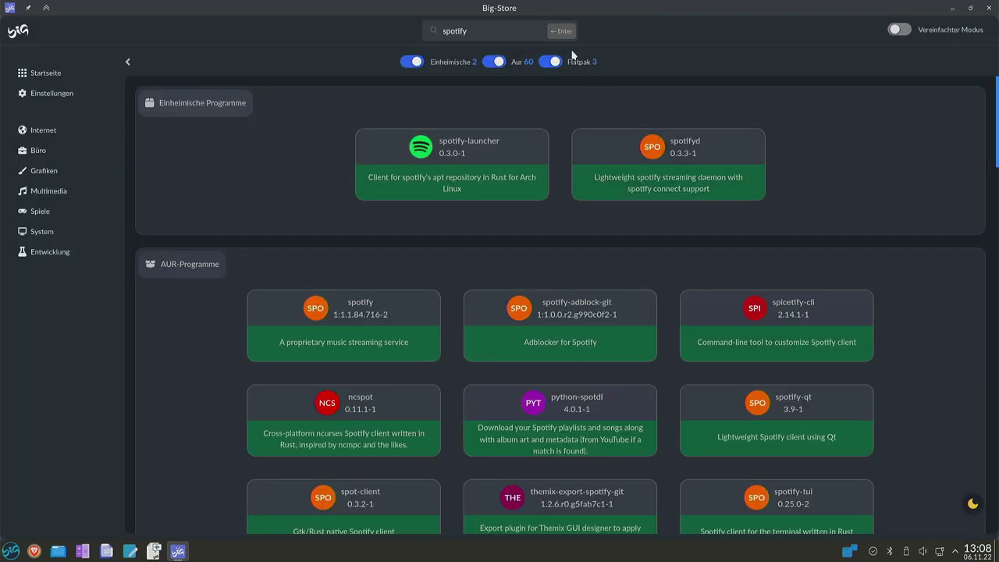
pyautogui.click(495, 63)
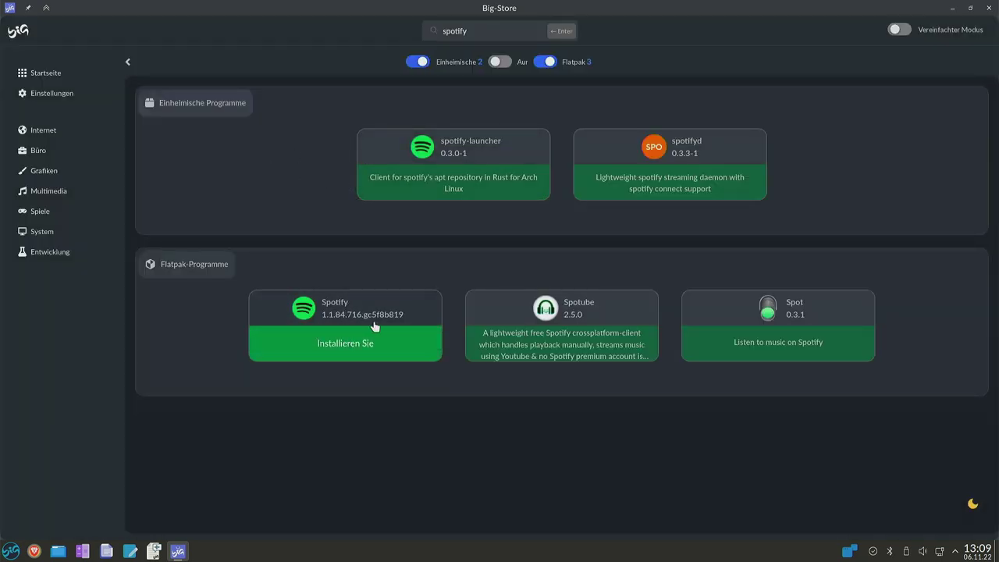
pyautogui.moveTo(201, 272)
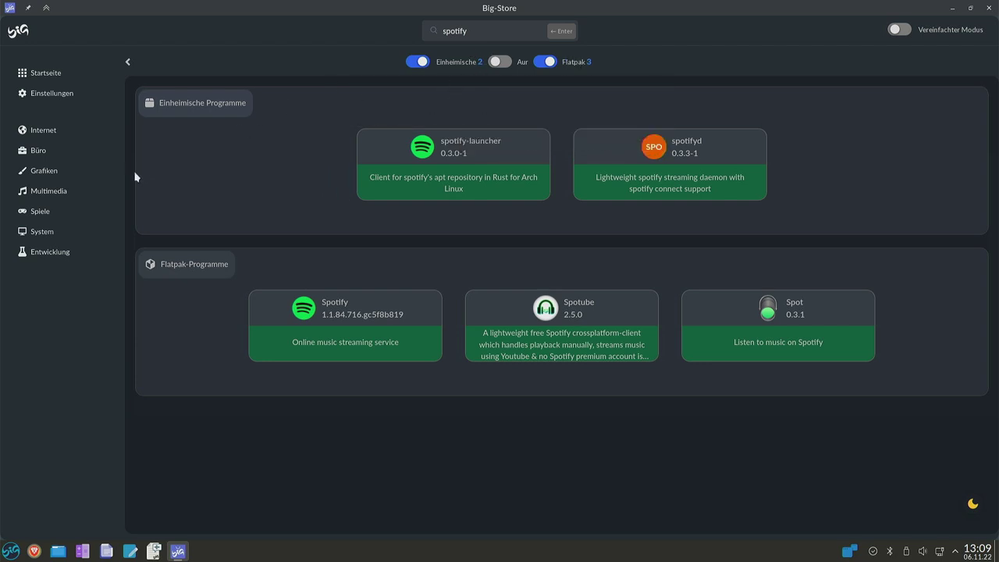
pyautogui.doubleClick(478, 29)
# In Einstellungen, switch on Schnapp-Pakete, authorize with the password, and approve installing snapd and its dependencies.
pyautogui.click(45, 94)
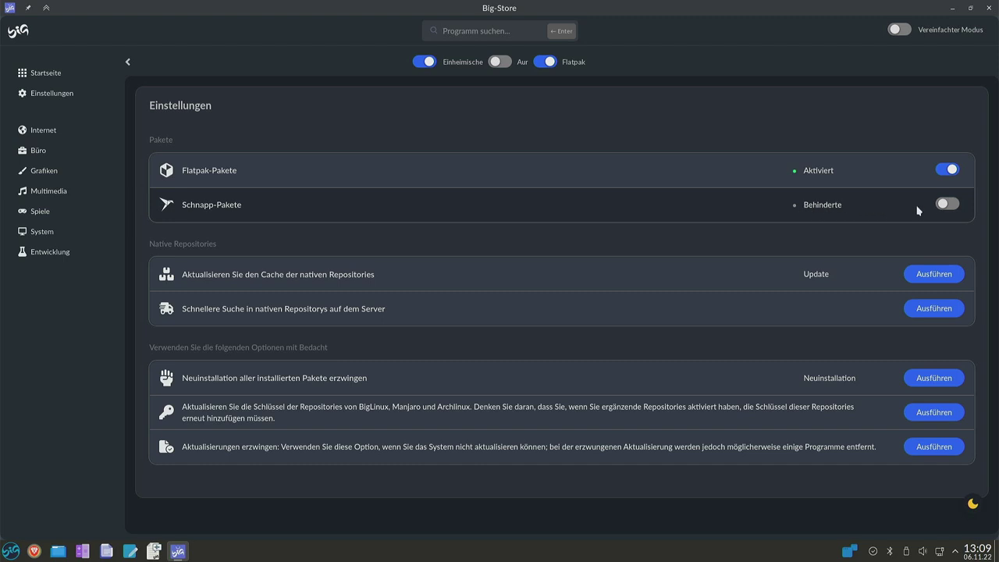
pyautogui.click(947, 204)
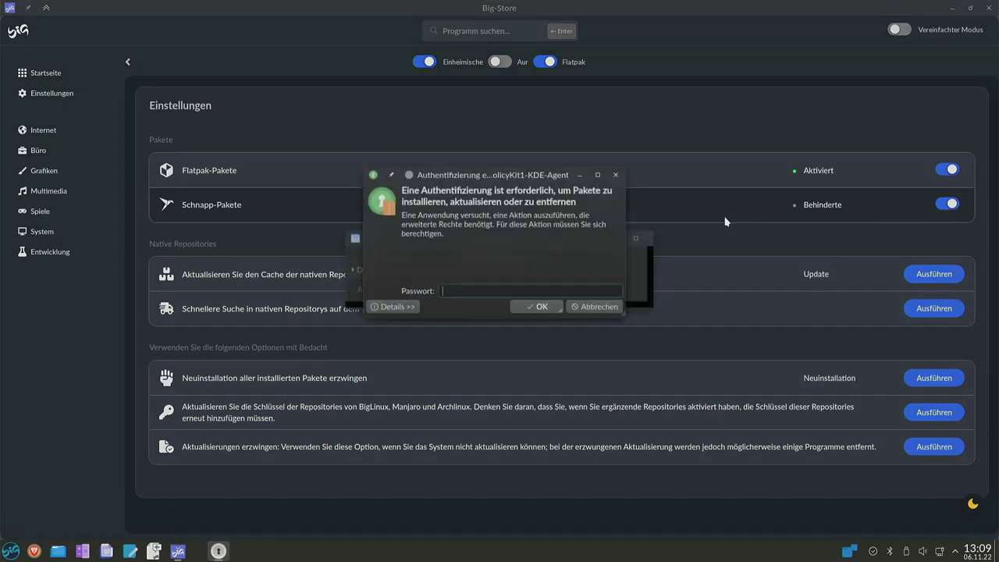
pyautogui.write('***')
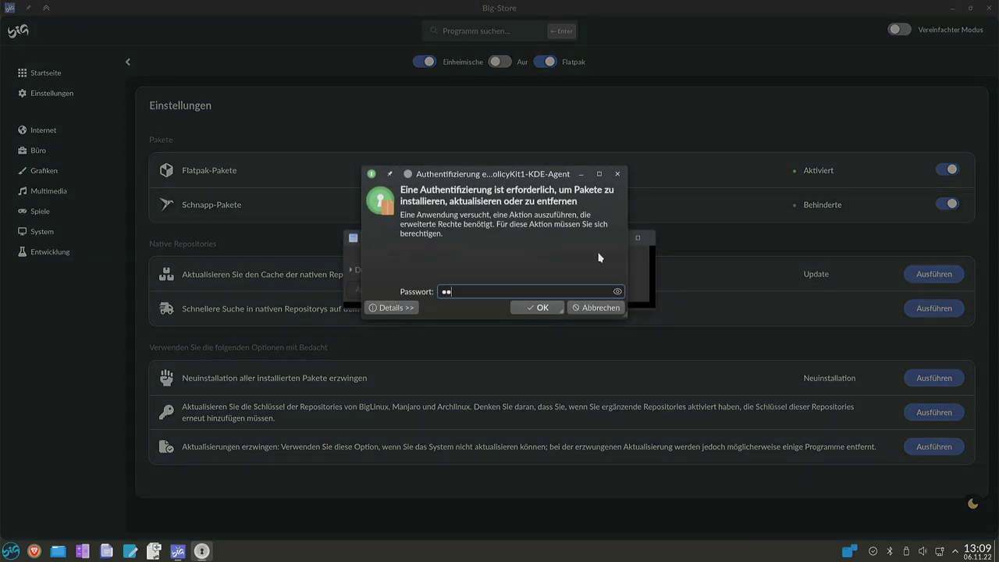
pyautogui.press('Return')
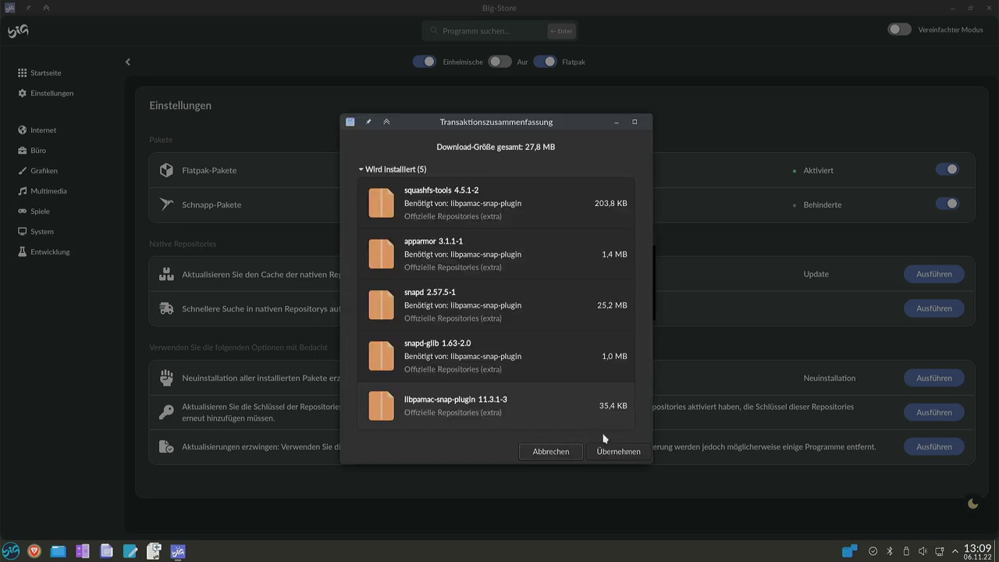
pyautogui.click(615, 451)
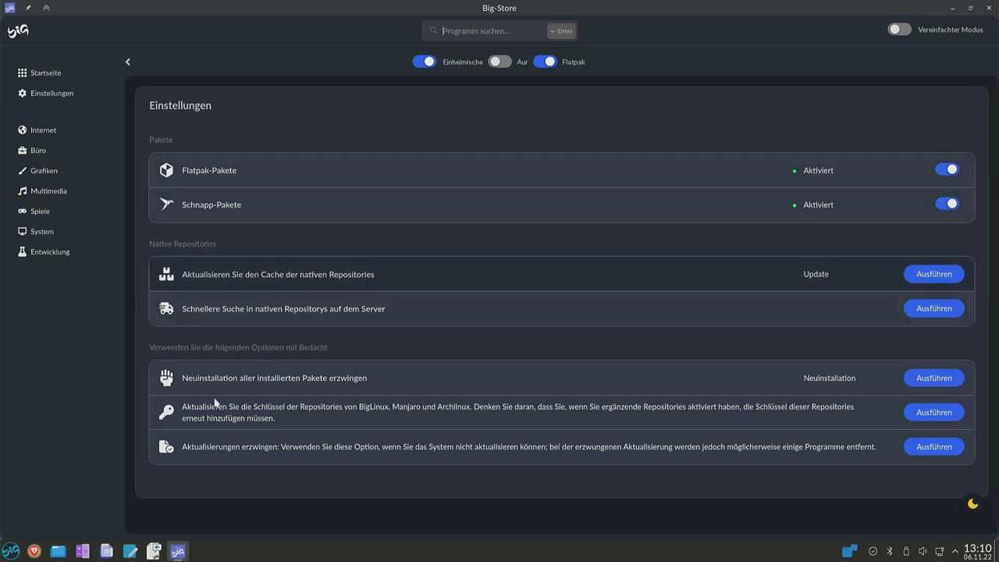
# Log out via Energieverwaltung / Sitzung > Abmelden, then log back in with the user password.
pyautogui.click(11, 551)
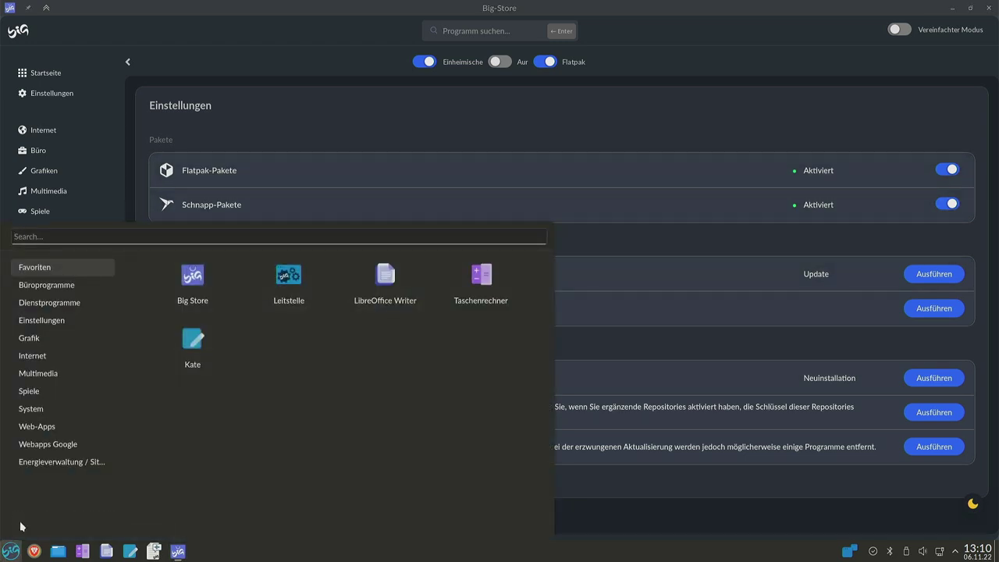
pyautogui.moveTo(69, 466)
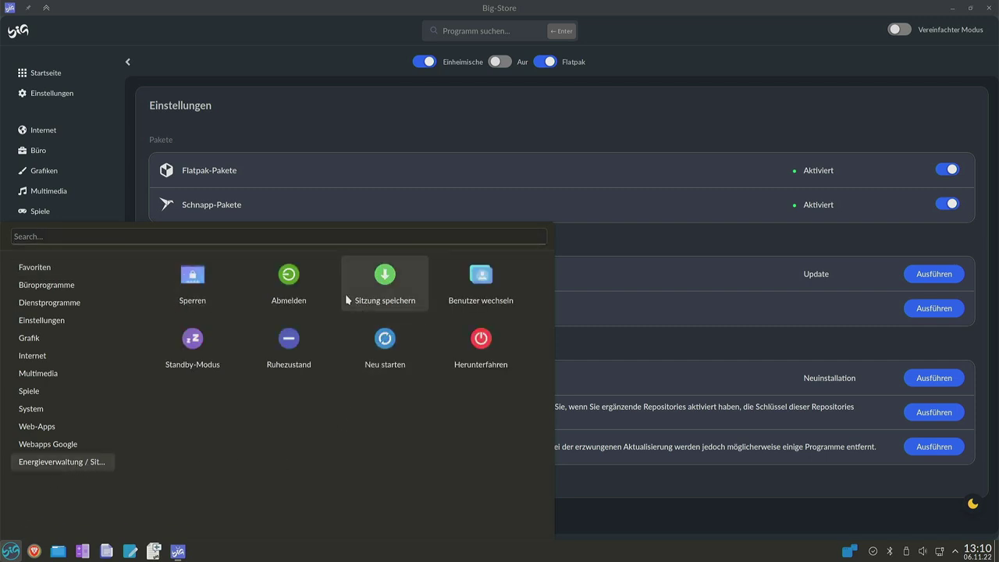
pyautogui.click(296, 283)
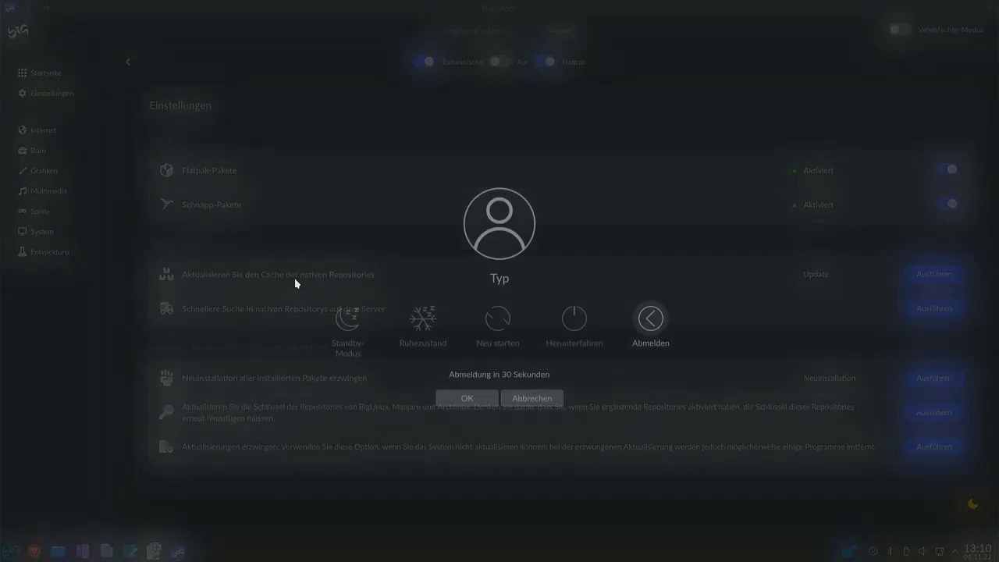
pyautogui.click(473, 400)
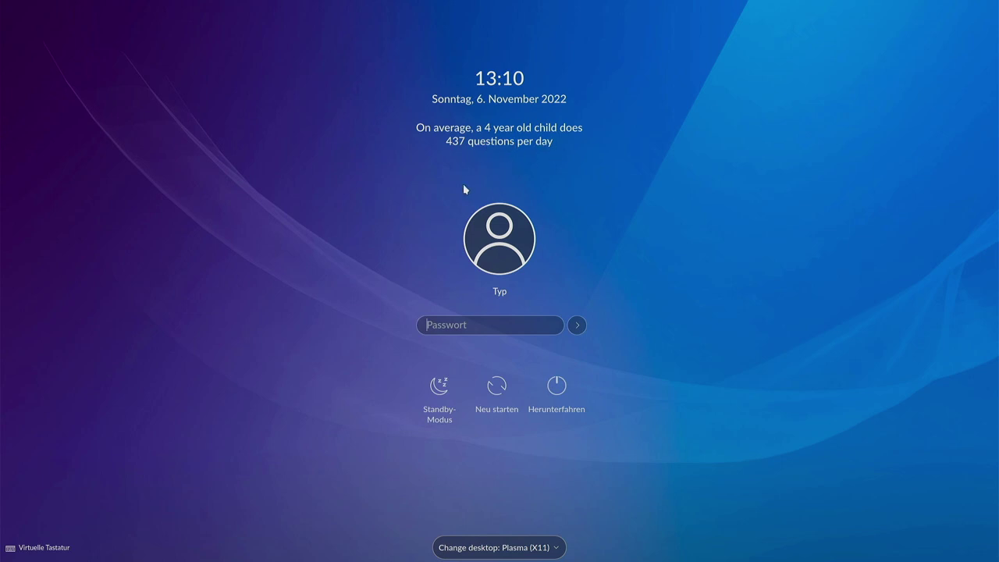
pyautogui.write('•••')
pyautogui.press('Return')
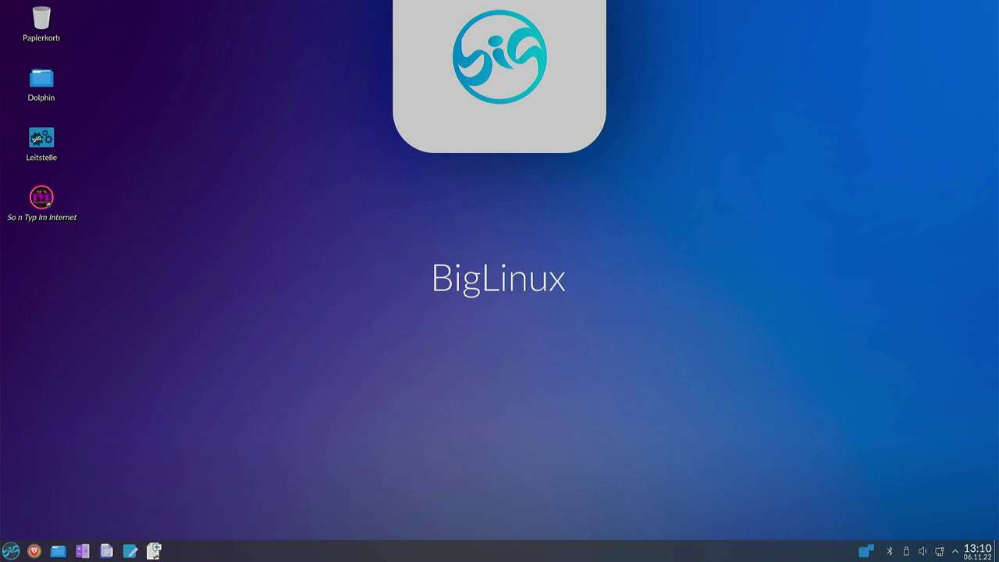
# Launch Big Store from the launcher's Einstellungen menu.
pyautogui.click(11, 551)
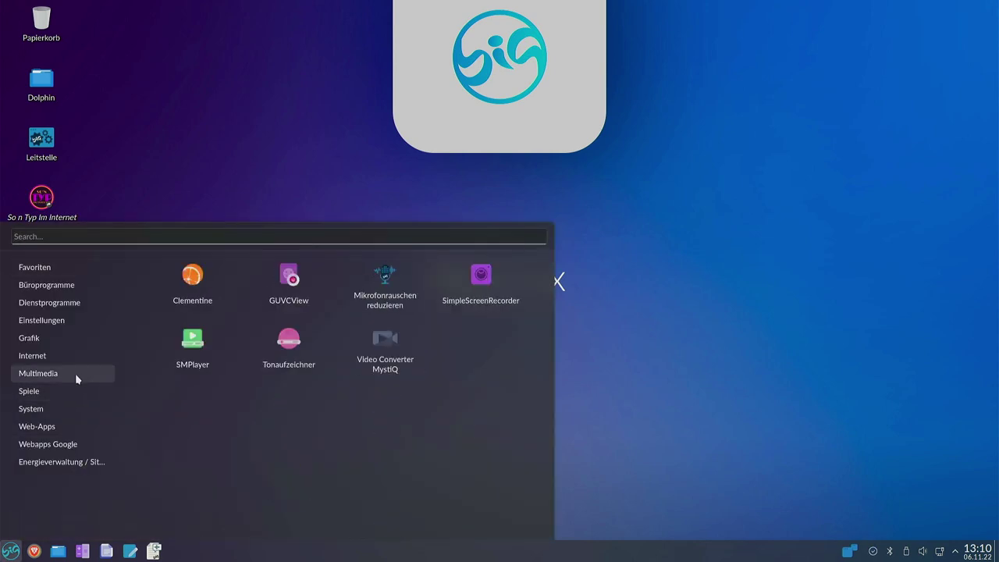
pyautogui.moveTo(83, 344)
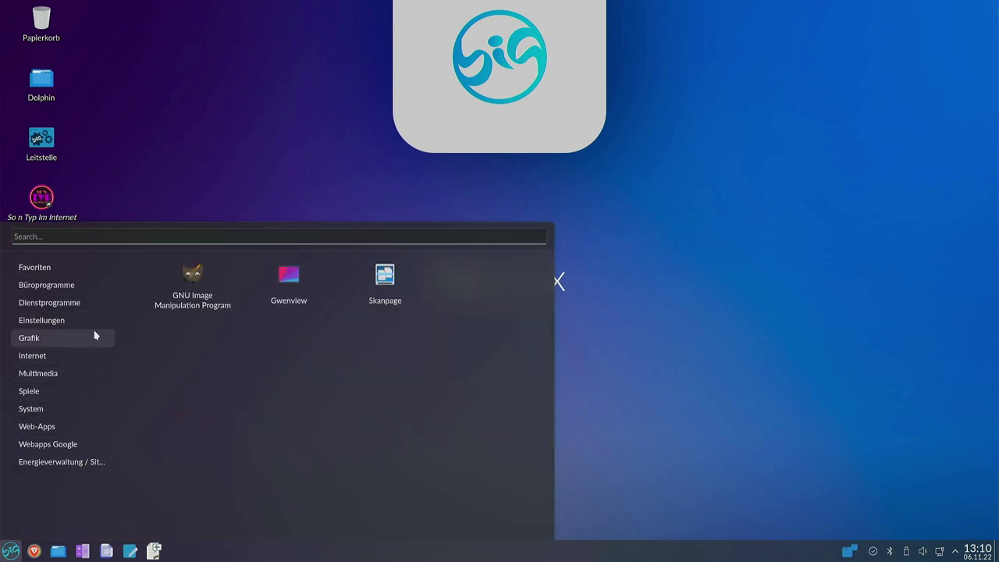
pyautogui.moveTo(76, 319)
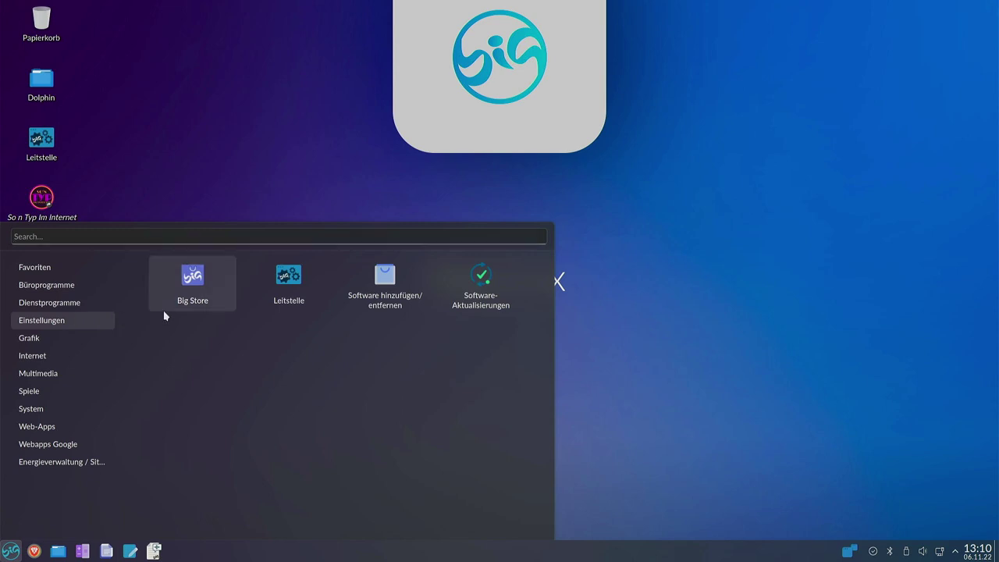
pyautogui.click(189, 279)
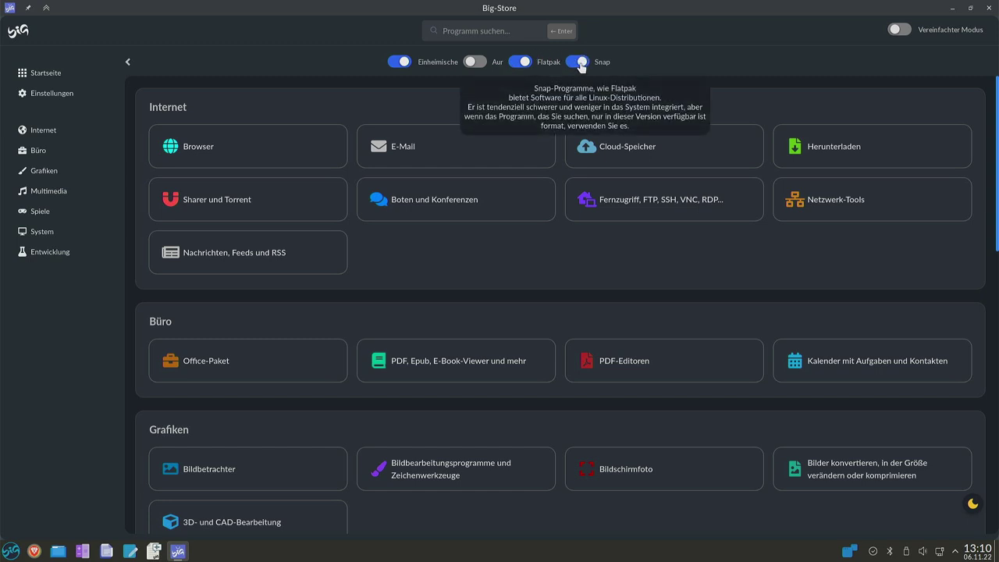
# Switch the Aur toggle back on and scroll through the category overview.
pyautogui.click(474, 64)
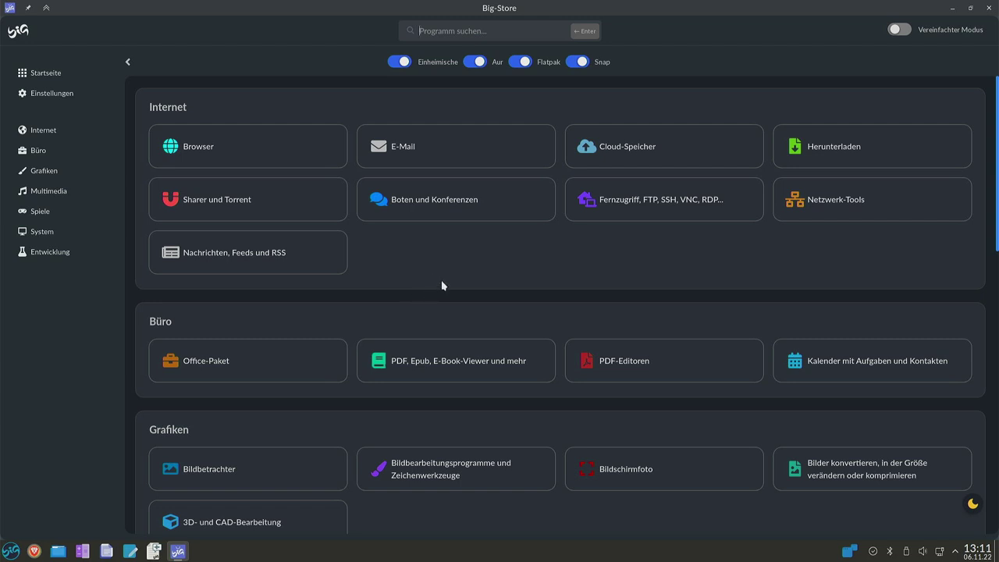
pyautogui.scroll(-7, 442, 286)
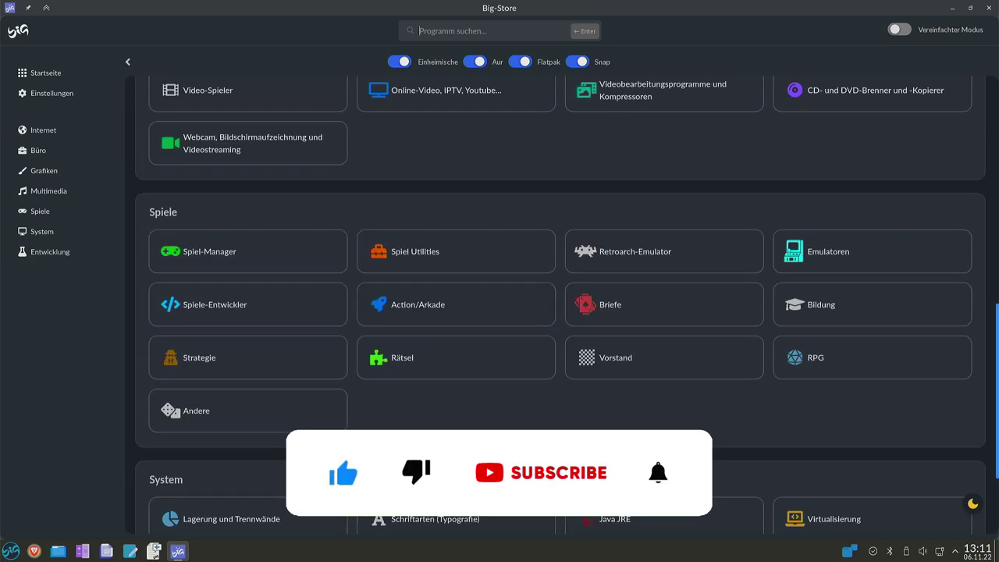
pyautogui.scroll(-3, 447, 420)
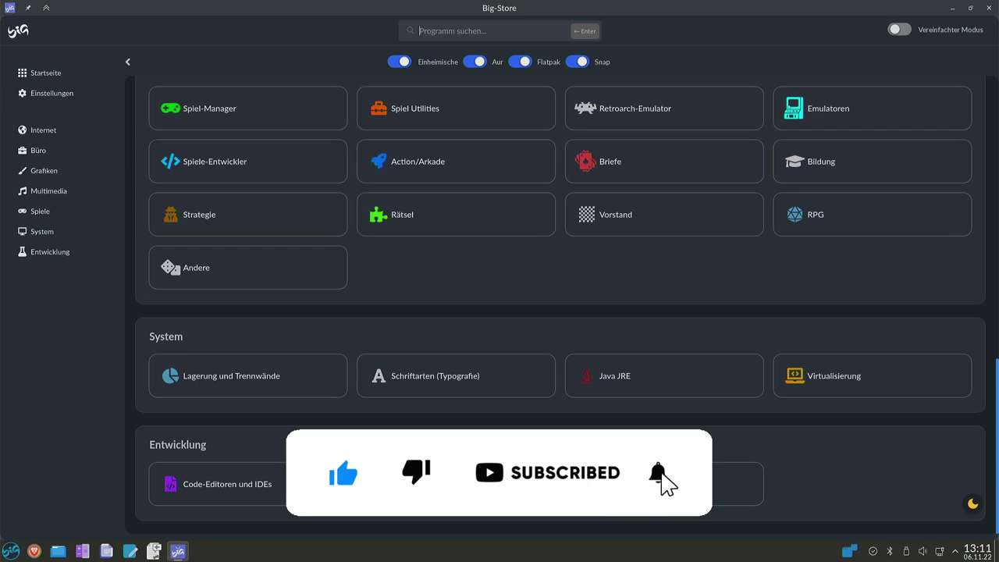
pyautogui.scroll(1, 469, 408)
pyautogui.scroll(8, 469, 408)
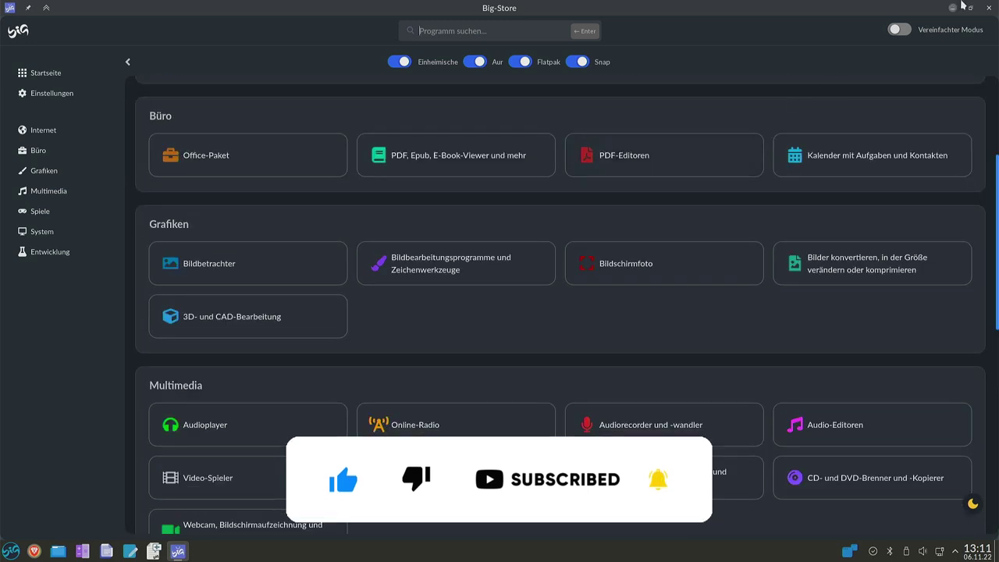